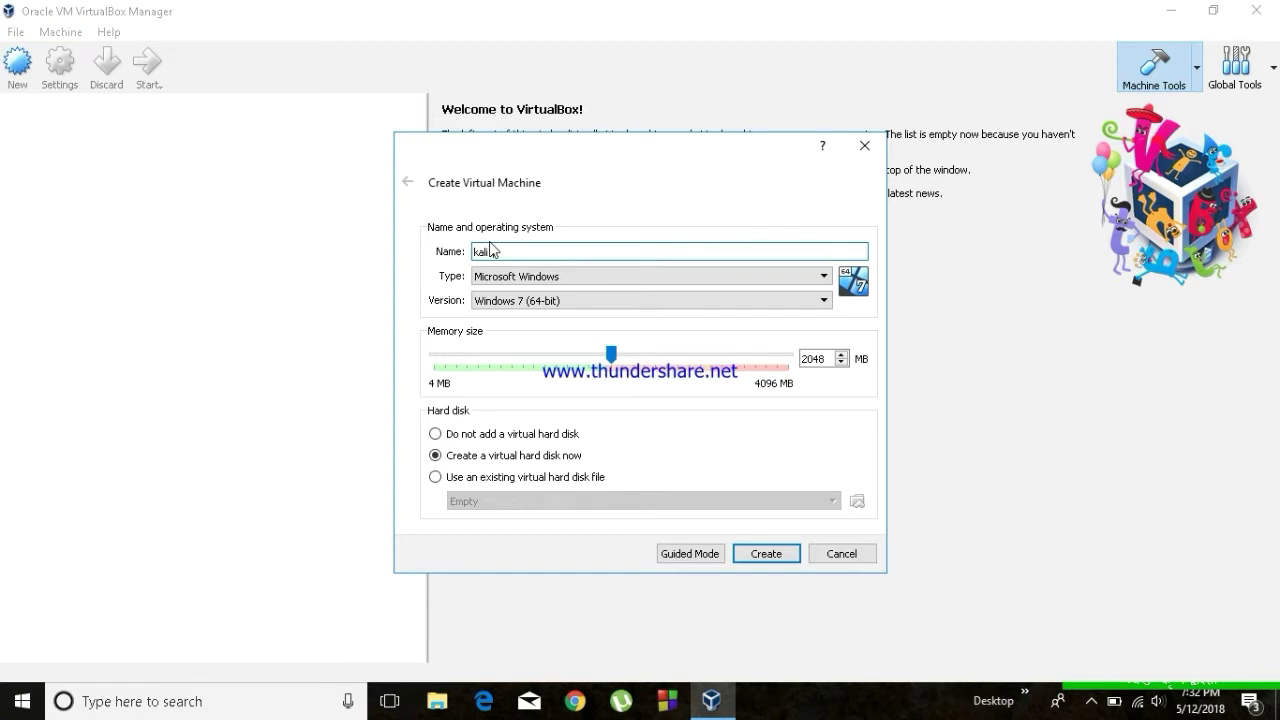
Create a new VM named 'kali linux' as Debian (64-bit) with 1408 MB of memory.
type("linux")
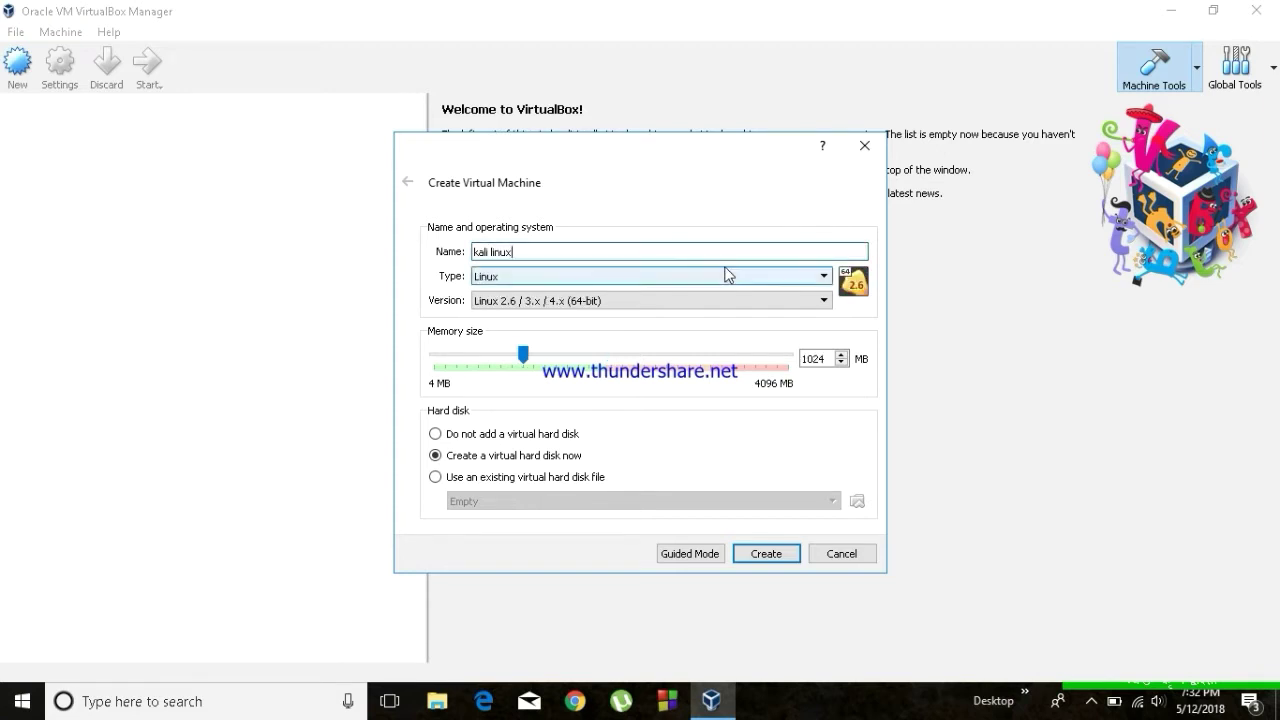
left_click(823, 301)
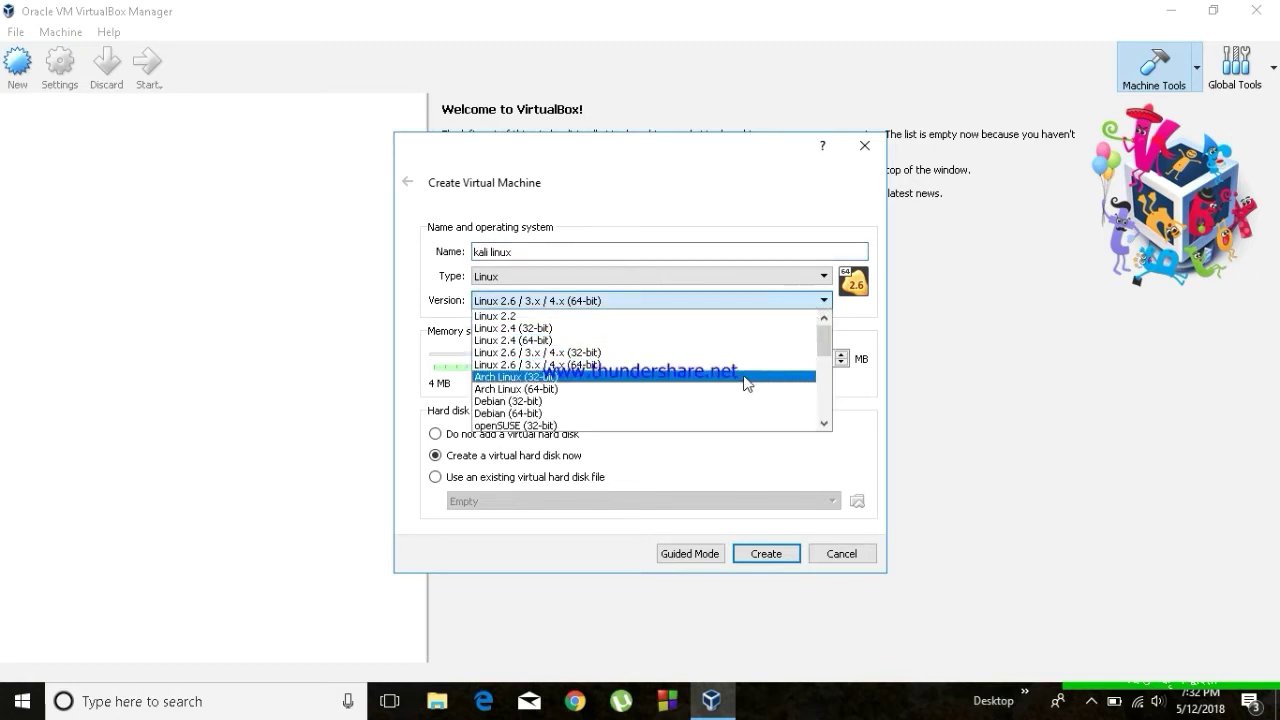
left_click(679, 413)
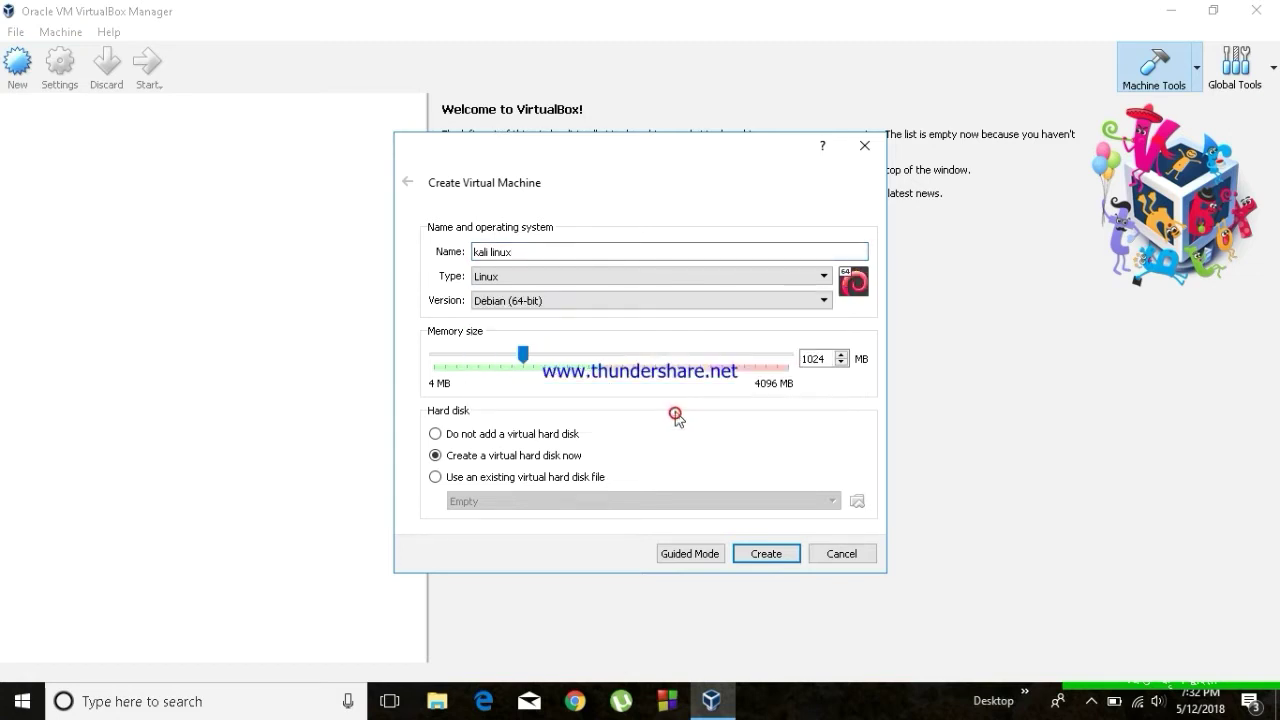
left_click(543, 357)
left_click(552, 356)
left_click(560, 355)
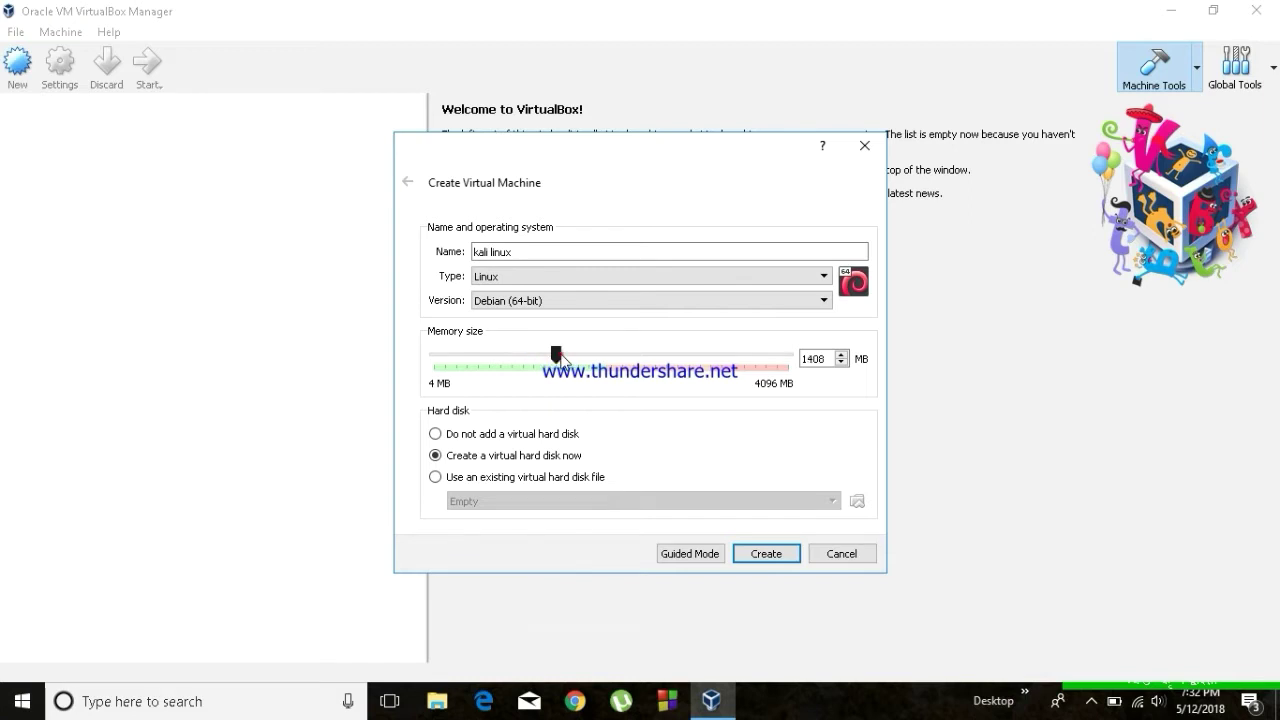
left_click(759, 555)
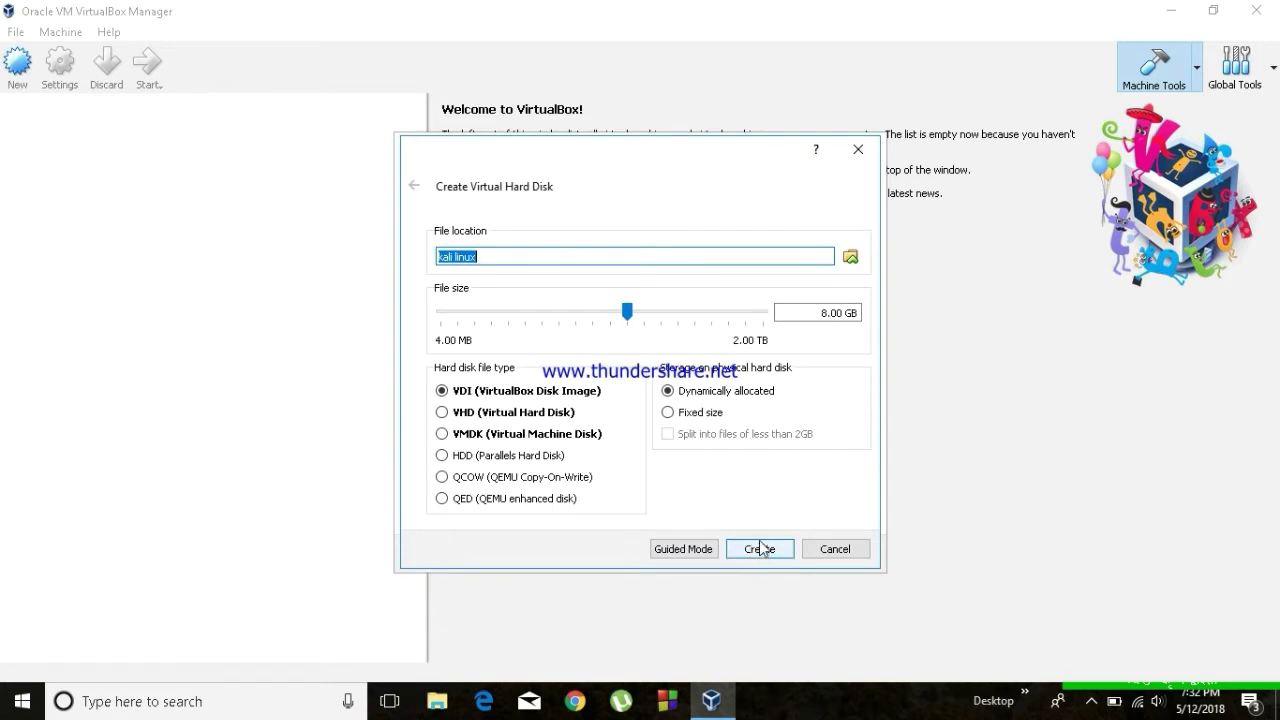
Size the dynamically allocated VDI hard disk to 22.84 GB and create it.
left_click(646, 311)
left_click(655, 312)
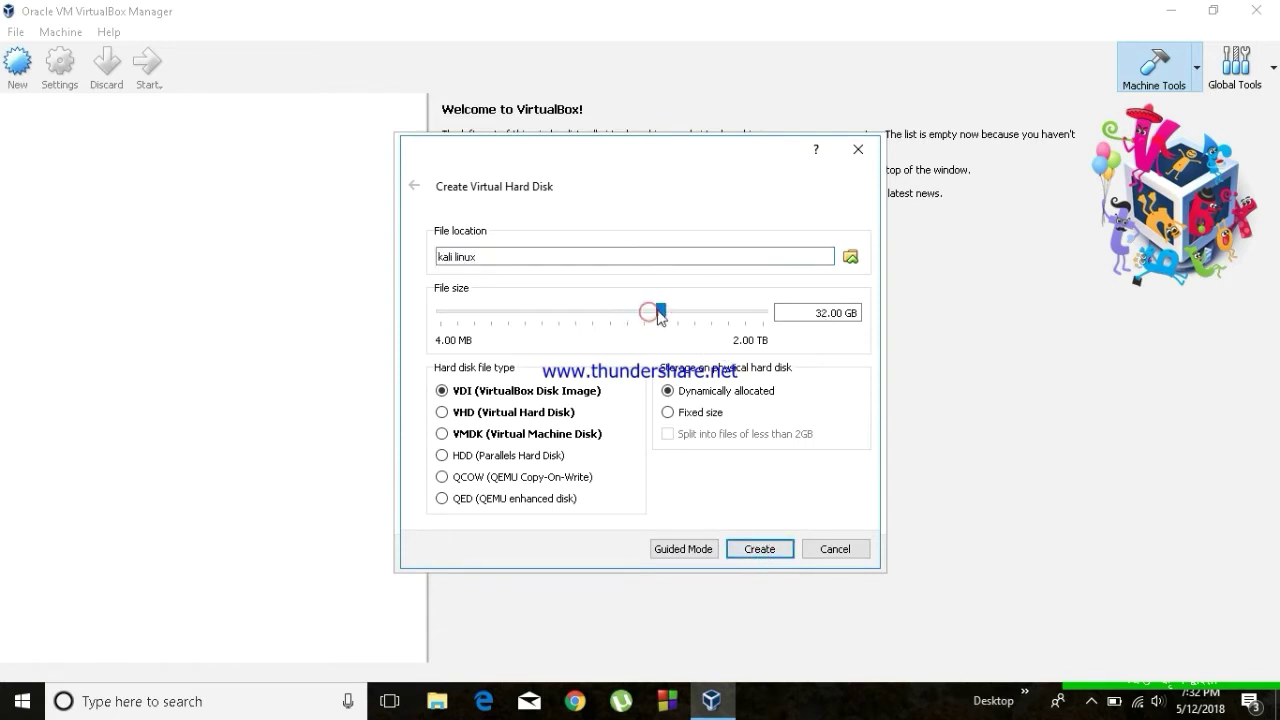
left_click(651, 312)
left_click_drag(643, 314, 650, 320)
mouse_move(650, 320)
left_click_drag(651, 314, 654, 314)
left_click(766, 551)
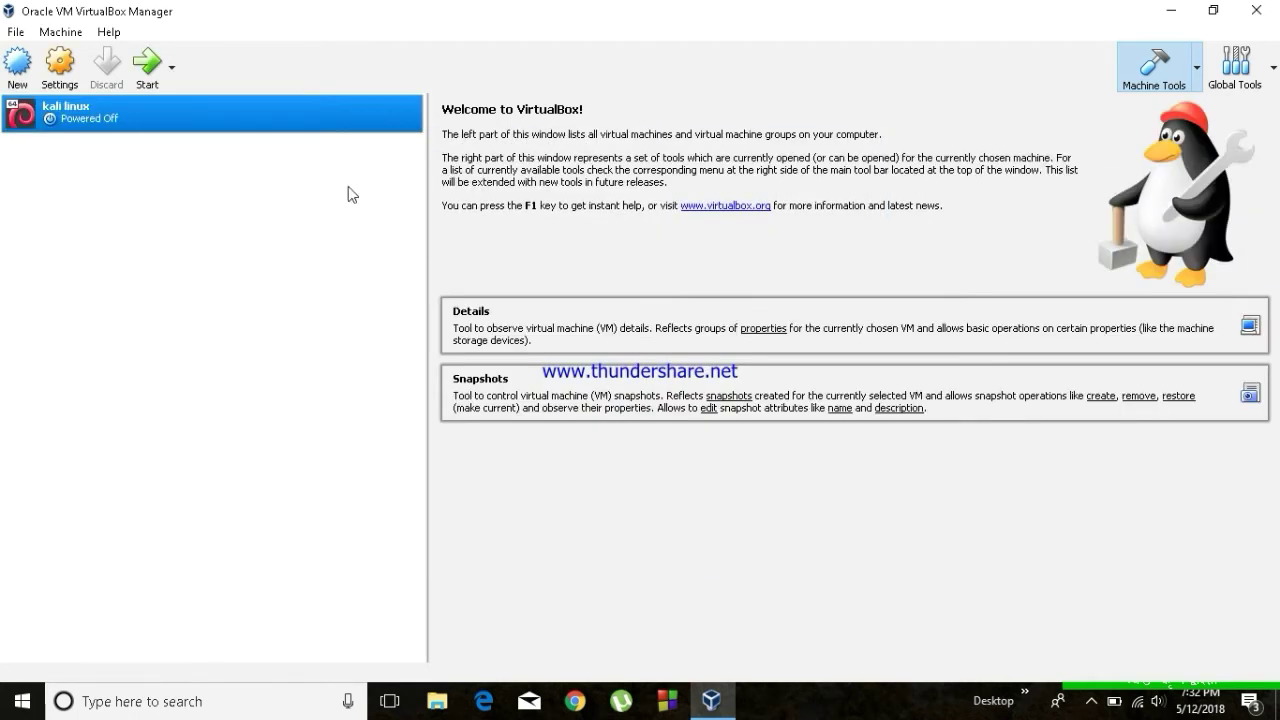
In Storage settings, load kali-linux-2018.1-amd64.iso into the empty optical drive and save.
left_click(68, 62)
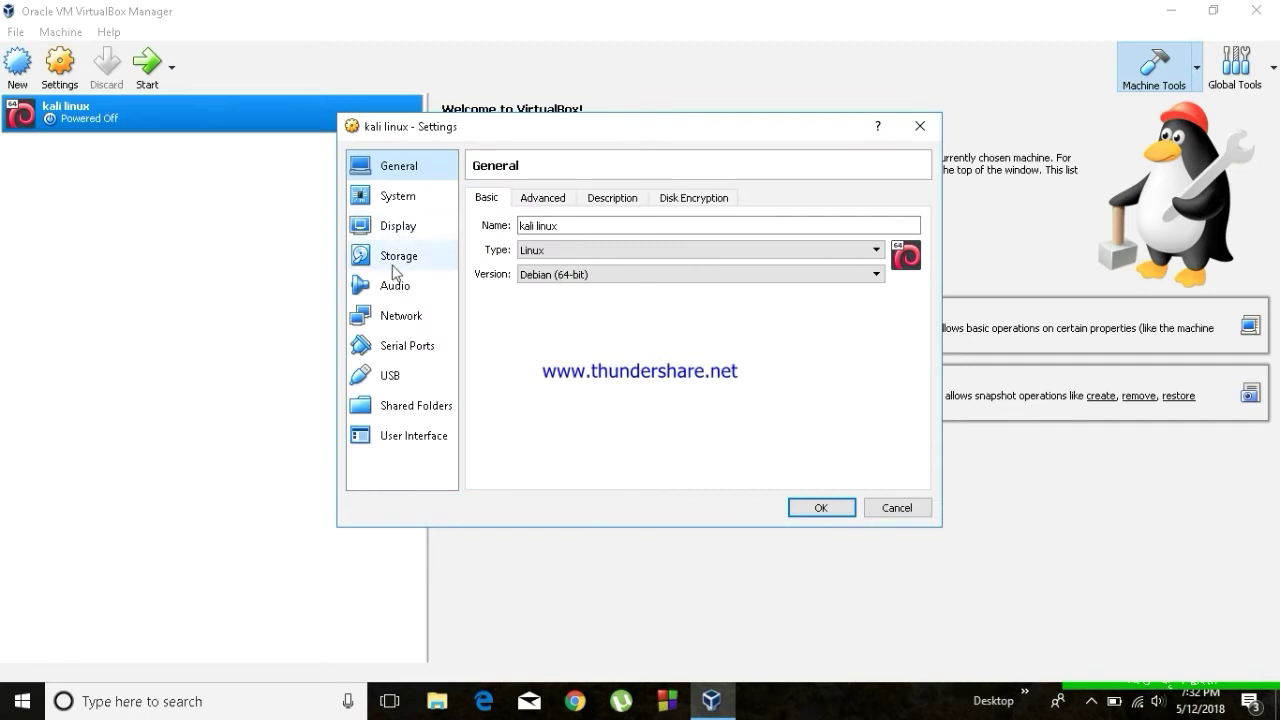
left_click(401, 258)
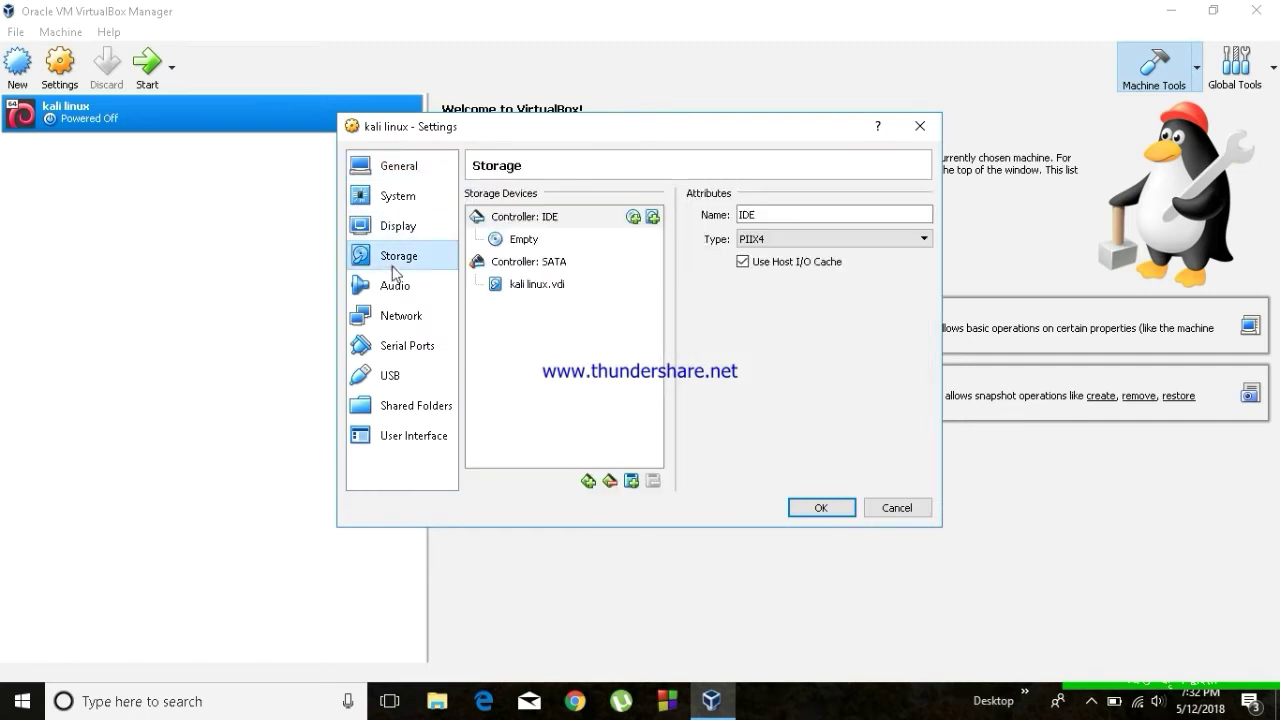
left_click(520, 240)
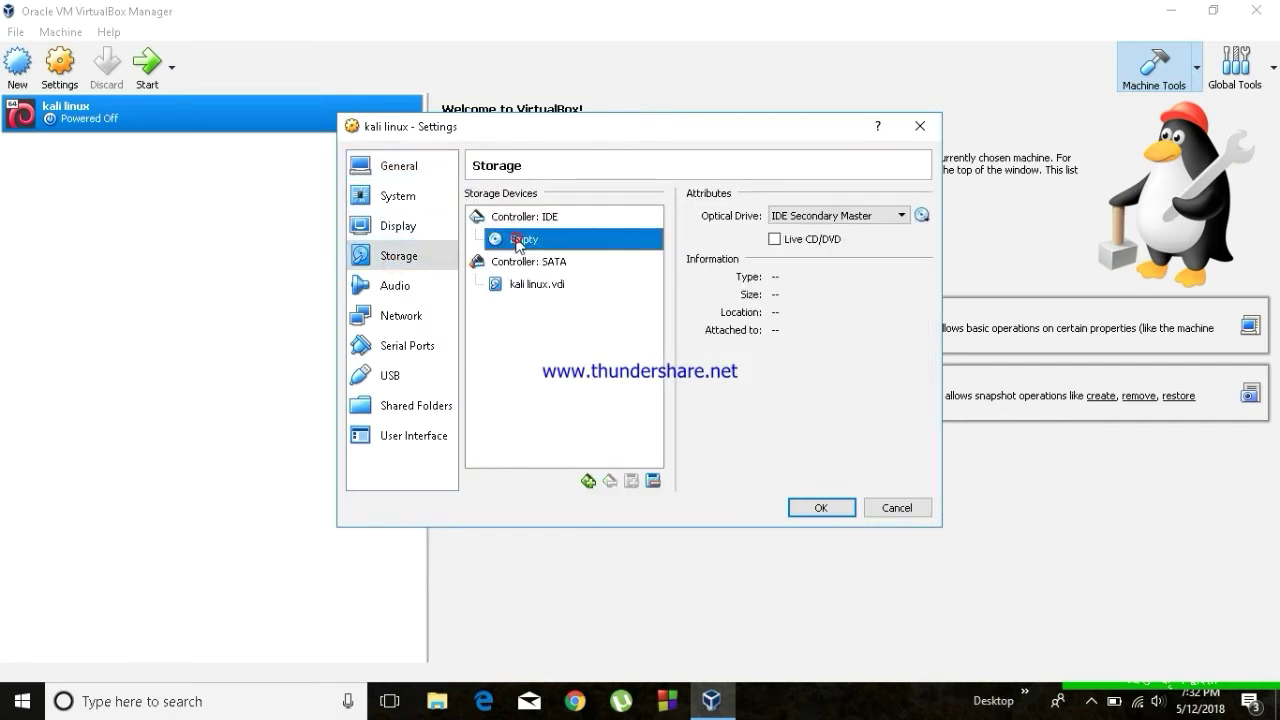
left_click(921, 218)
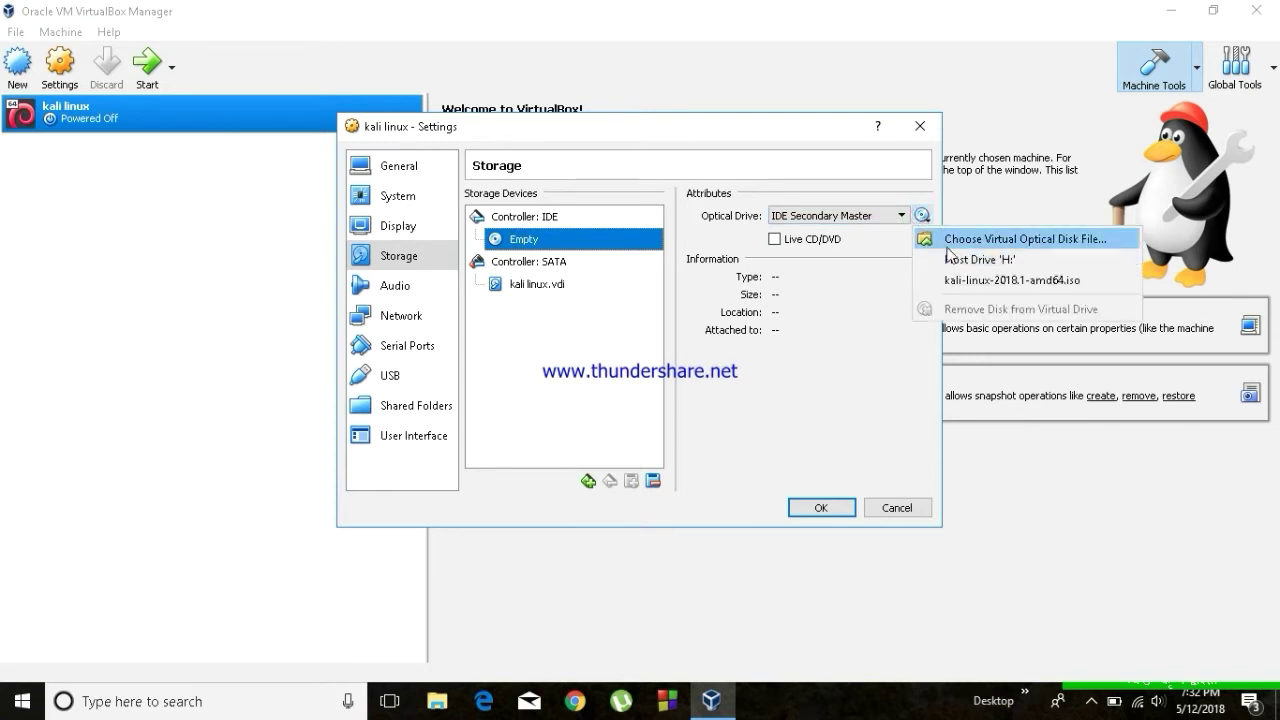
left_click(950, 240)
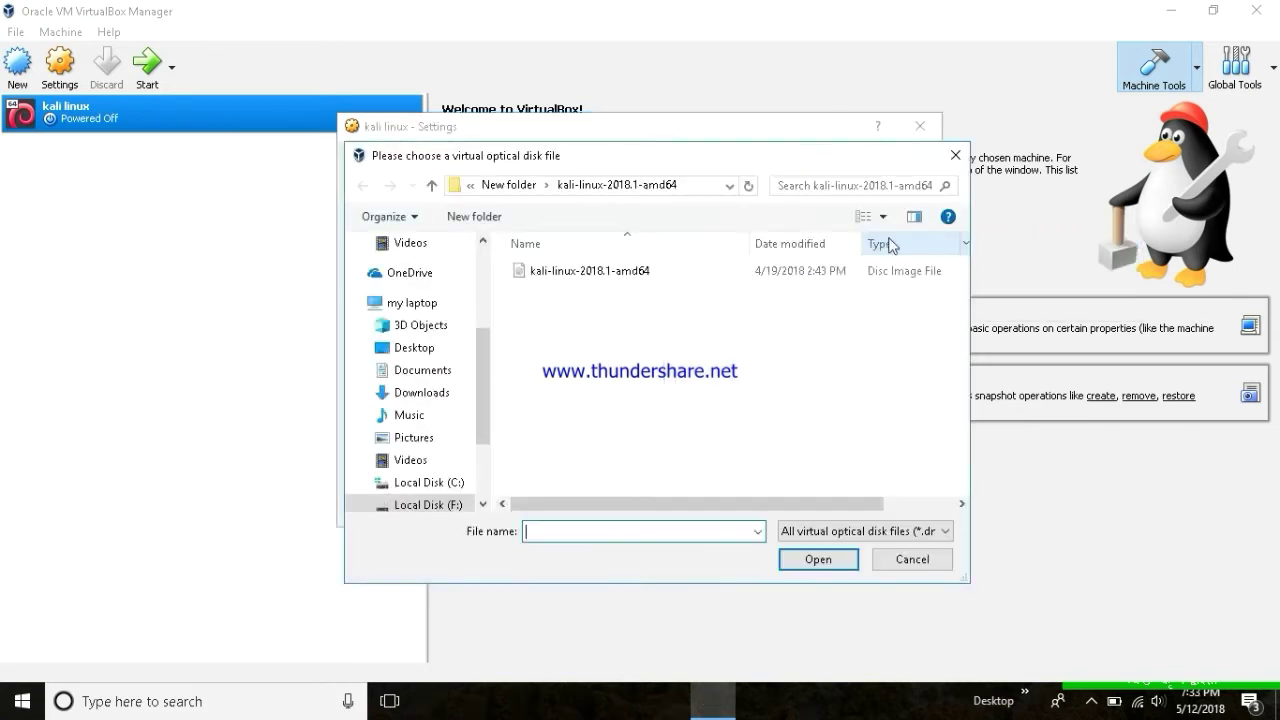
left_click(592, 274)
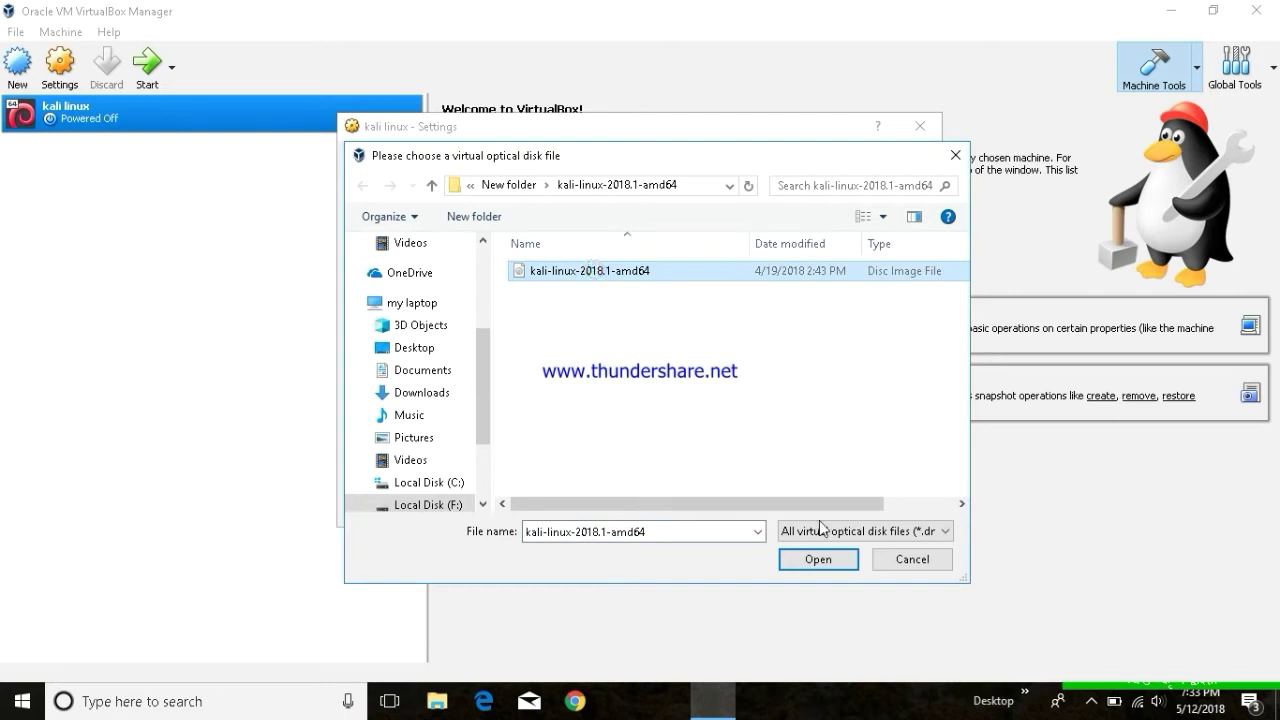
left_click(850, 558)
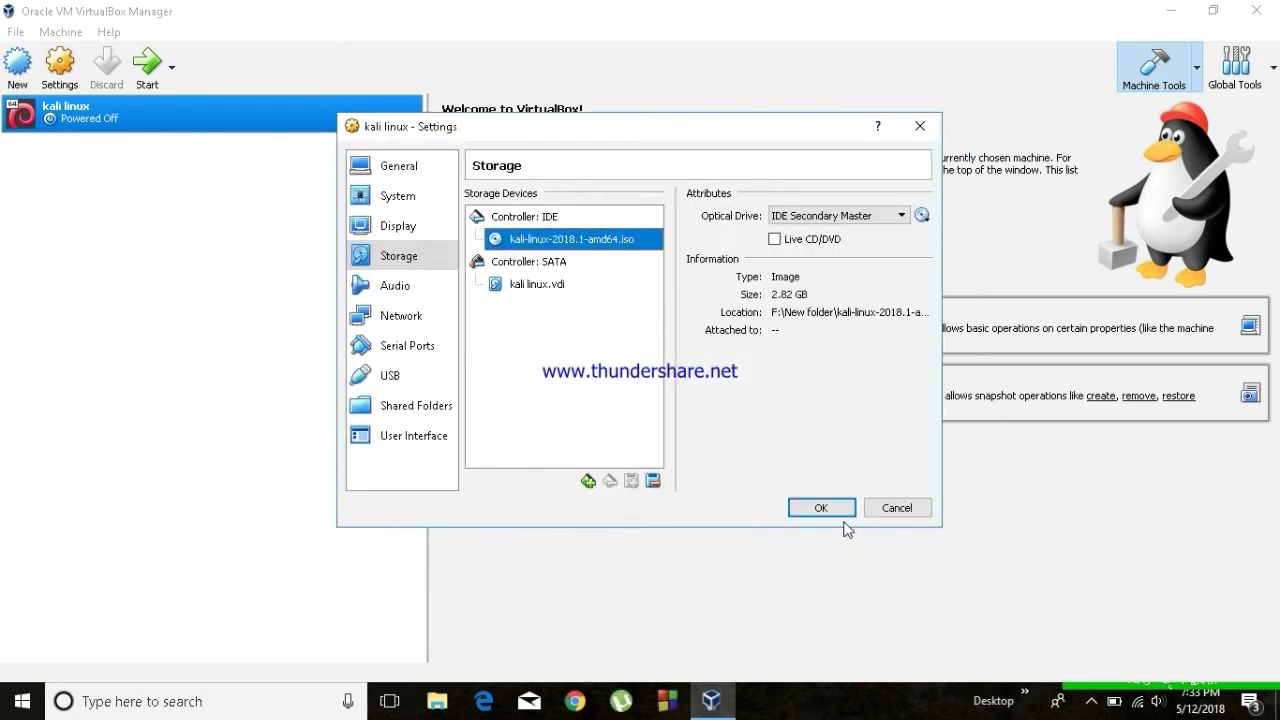
left_click(821, 509)
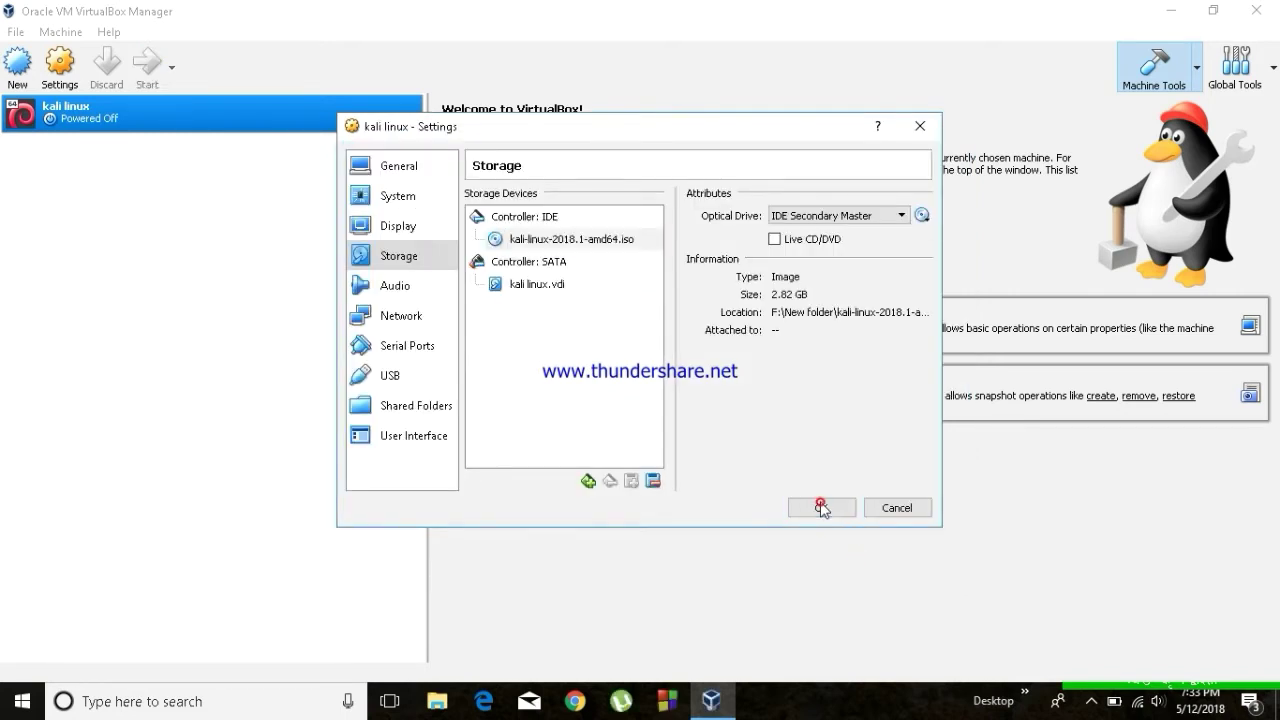
Start the kali linux VM and choose Graphical install from the Kali boot menu.
left_click(146, 70)
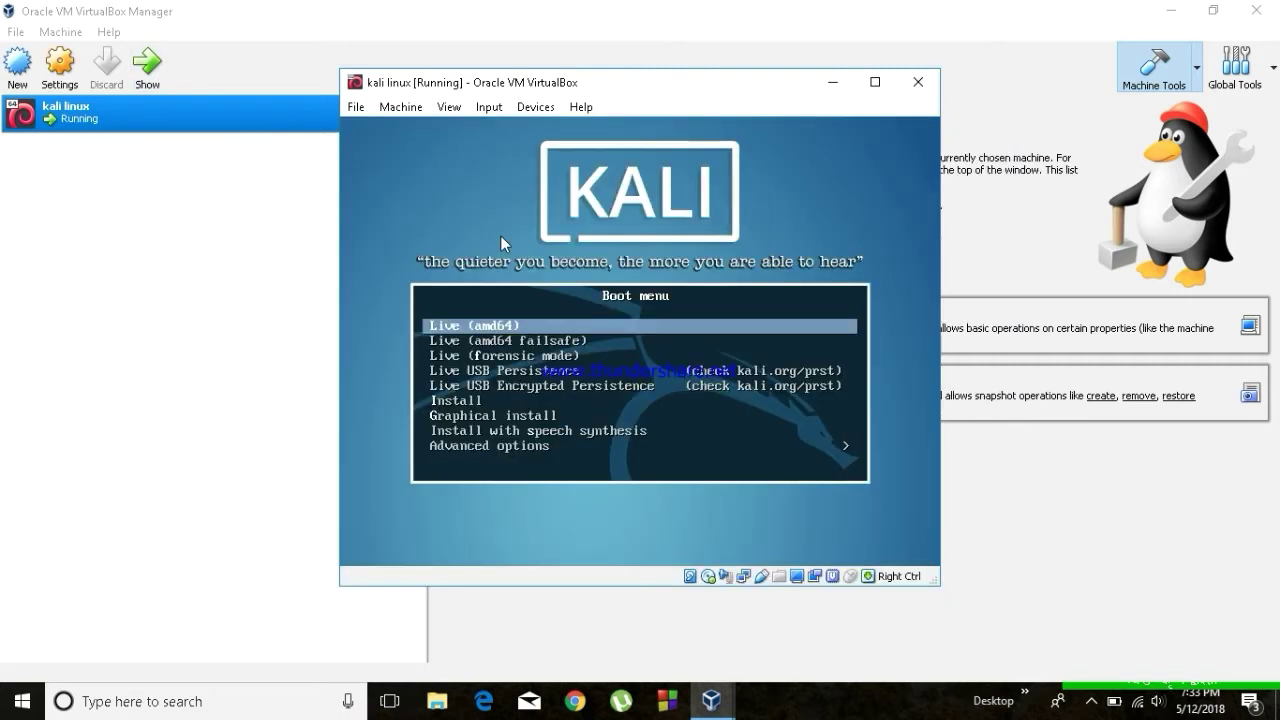
key("Down")
key("Down")
key("Down")
key("Down")
key("Down")
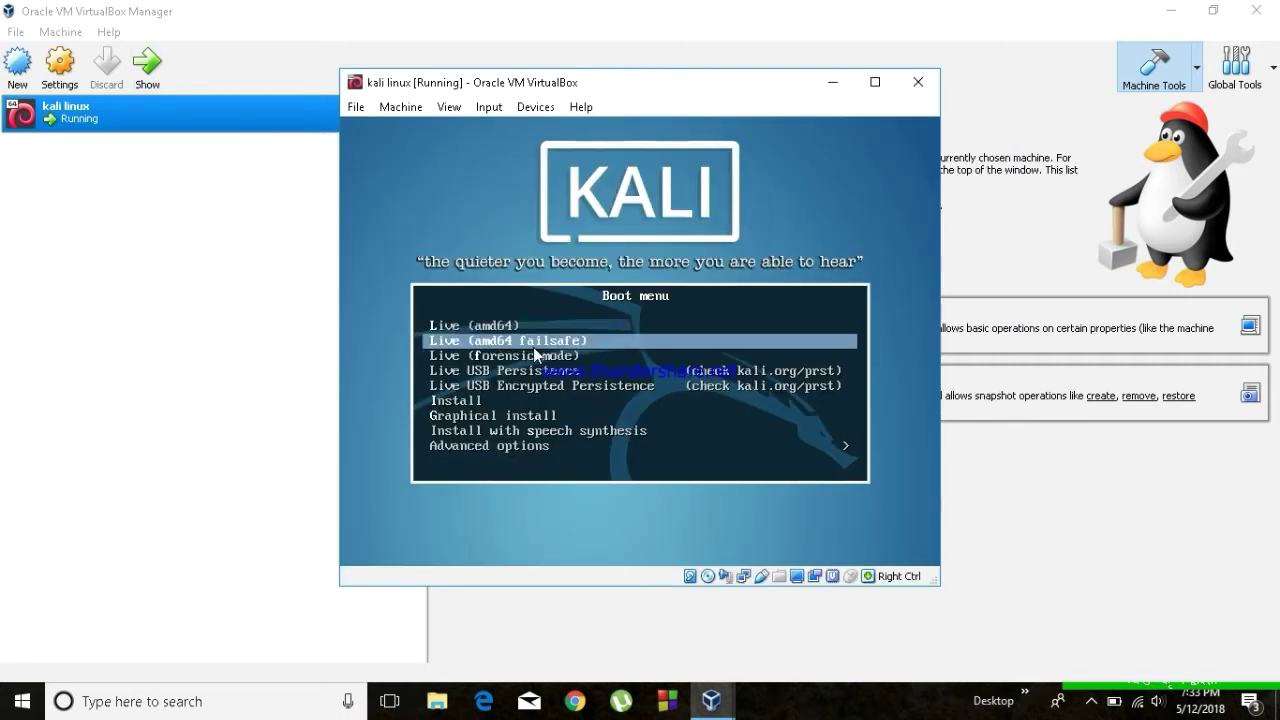
key("Down")
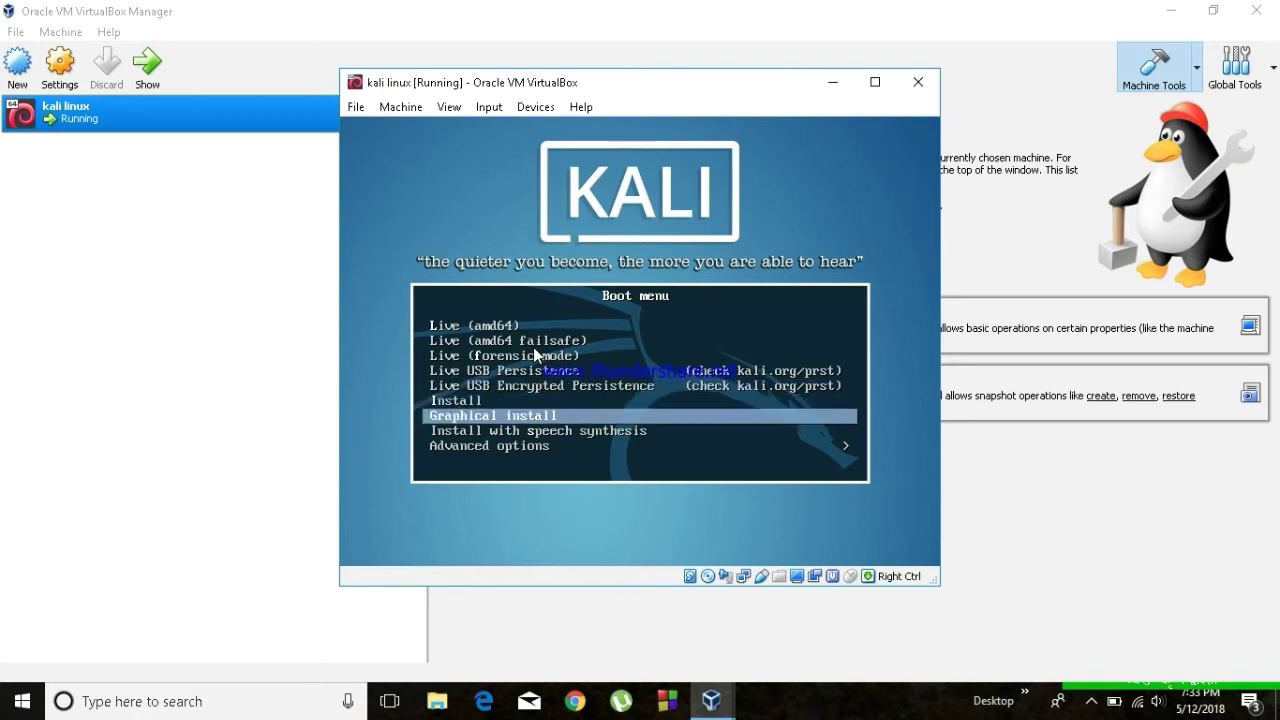
key("Return")
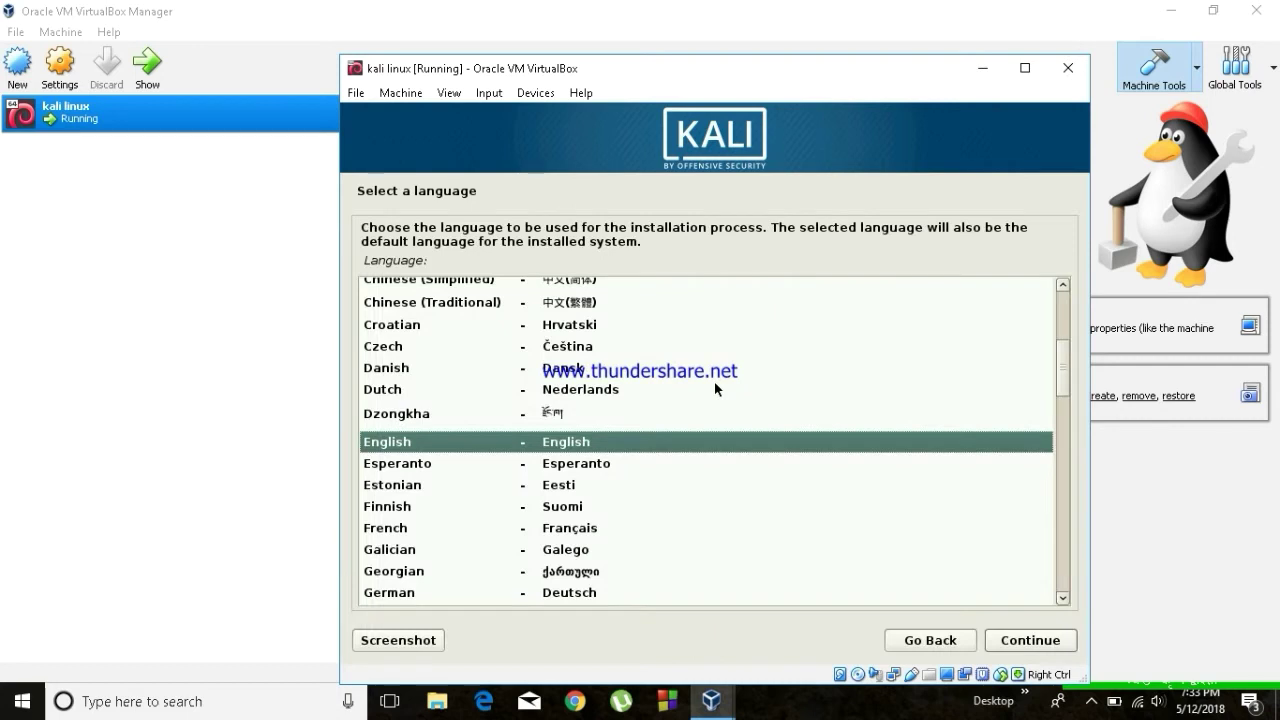
Accept English, United States, the American English keymap and the hostname kali.
key("Return")
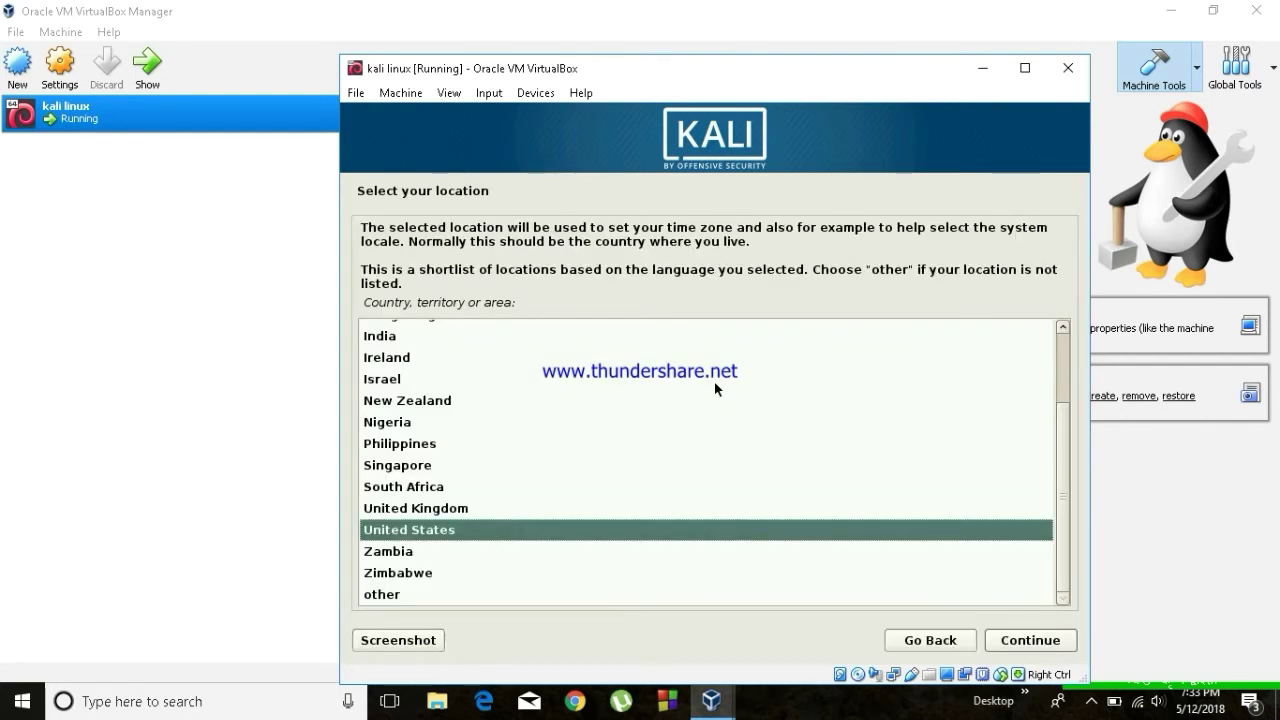
key("Return")
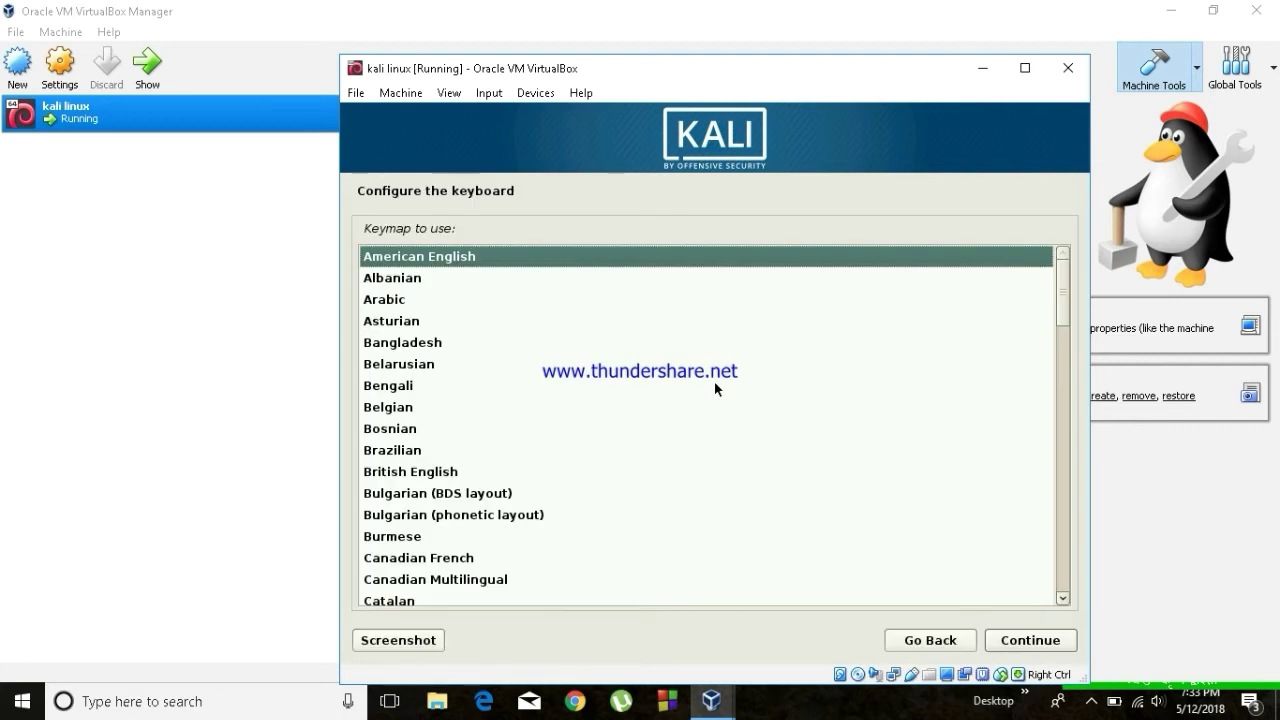
key("Return")
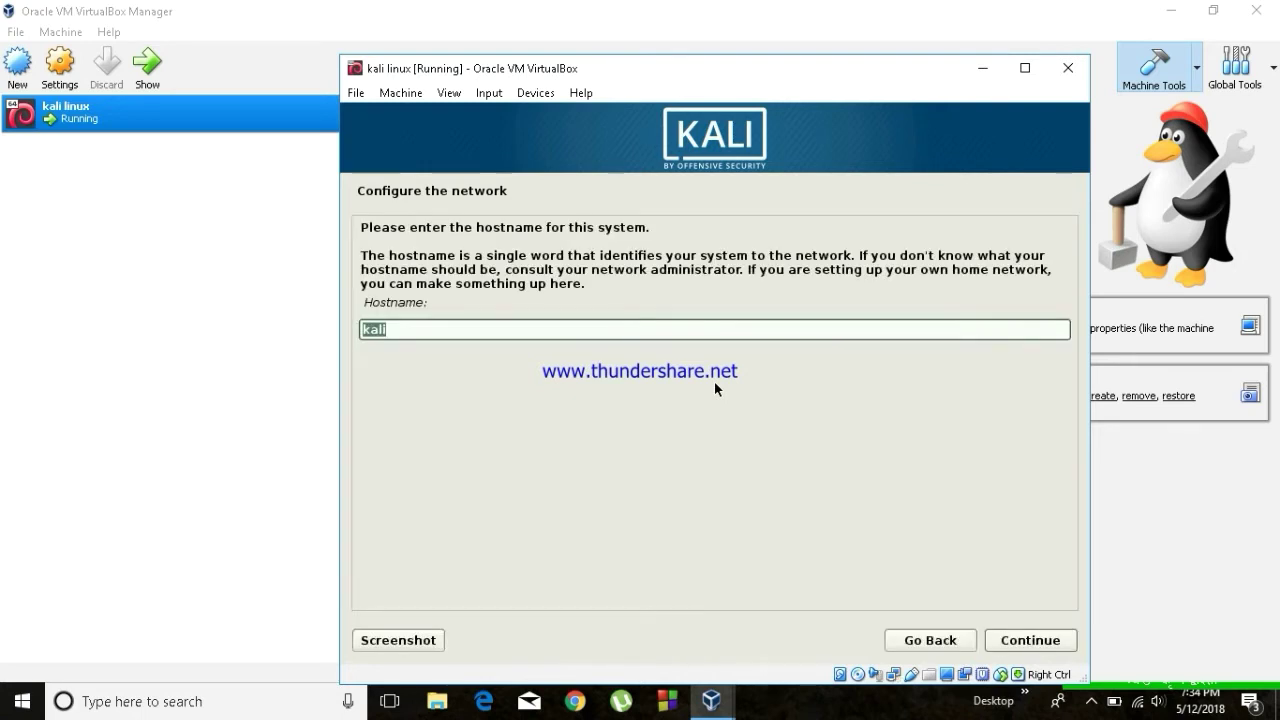
key("Return")
key("Return")
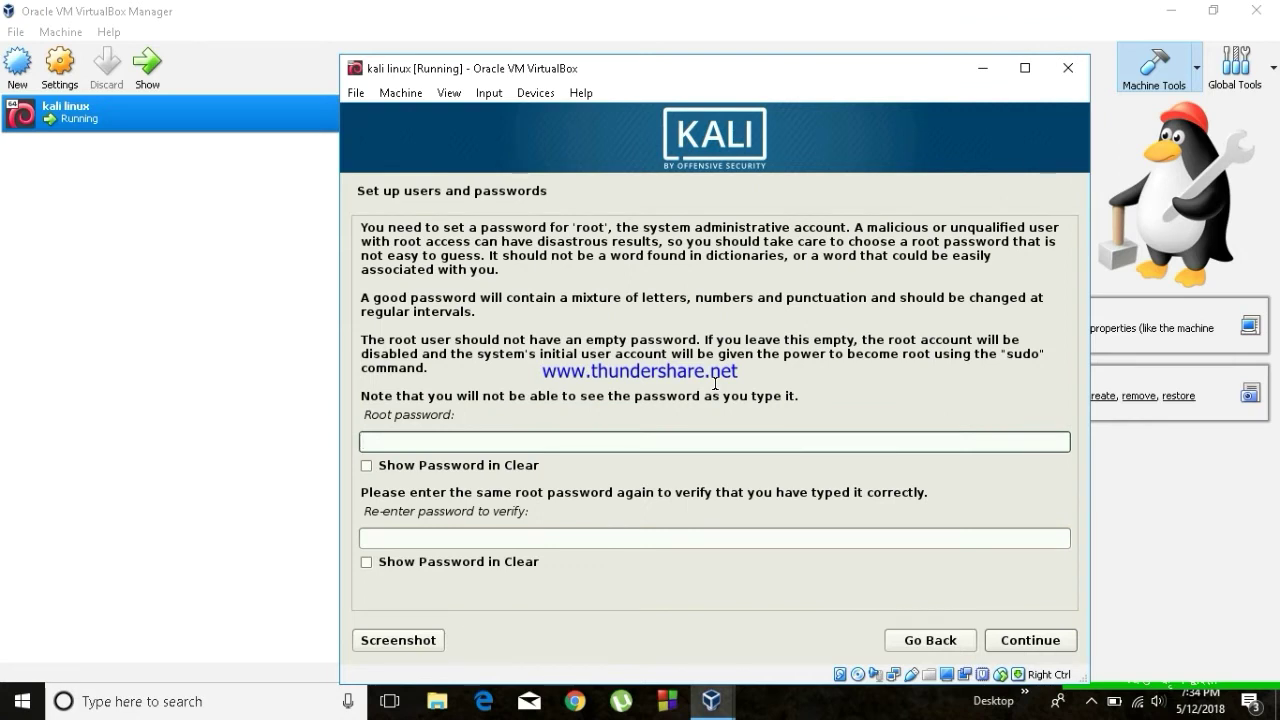
Enter and confirm the root password, then continue.
type("toor")
key("Tab")
key("Tab")
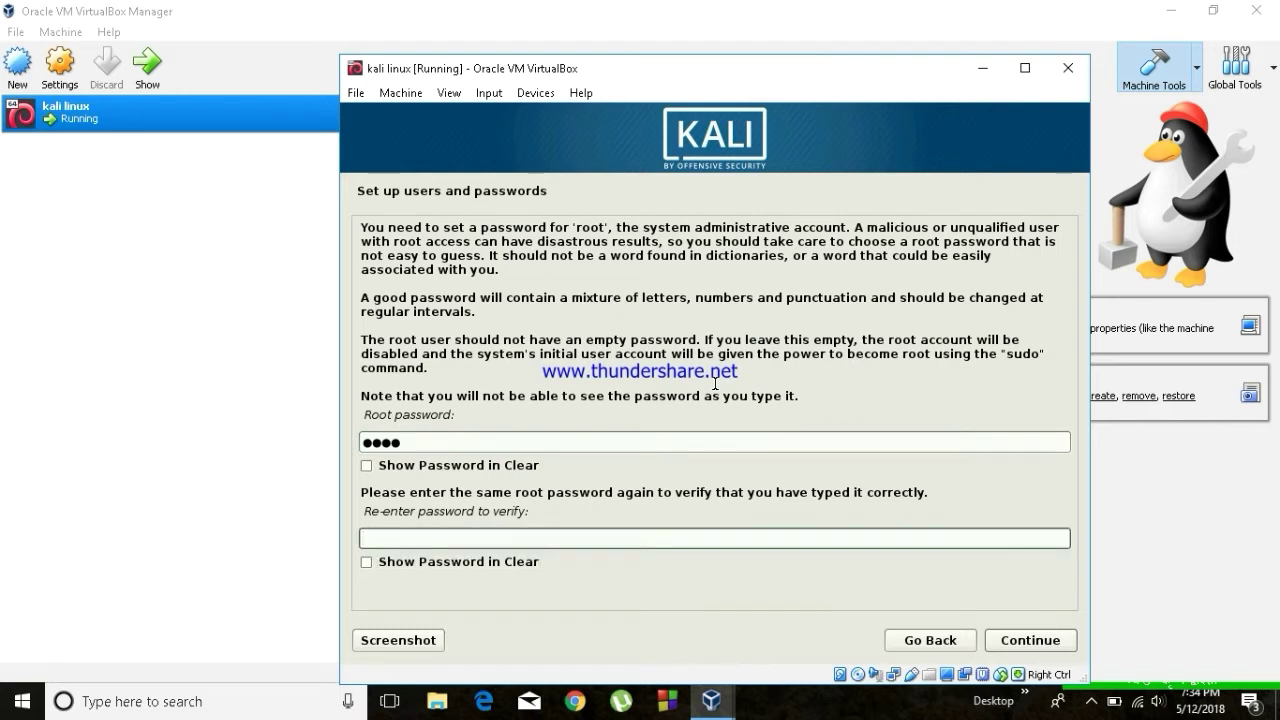
type("toor")
left_click(1023, 641)
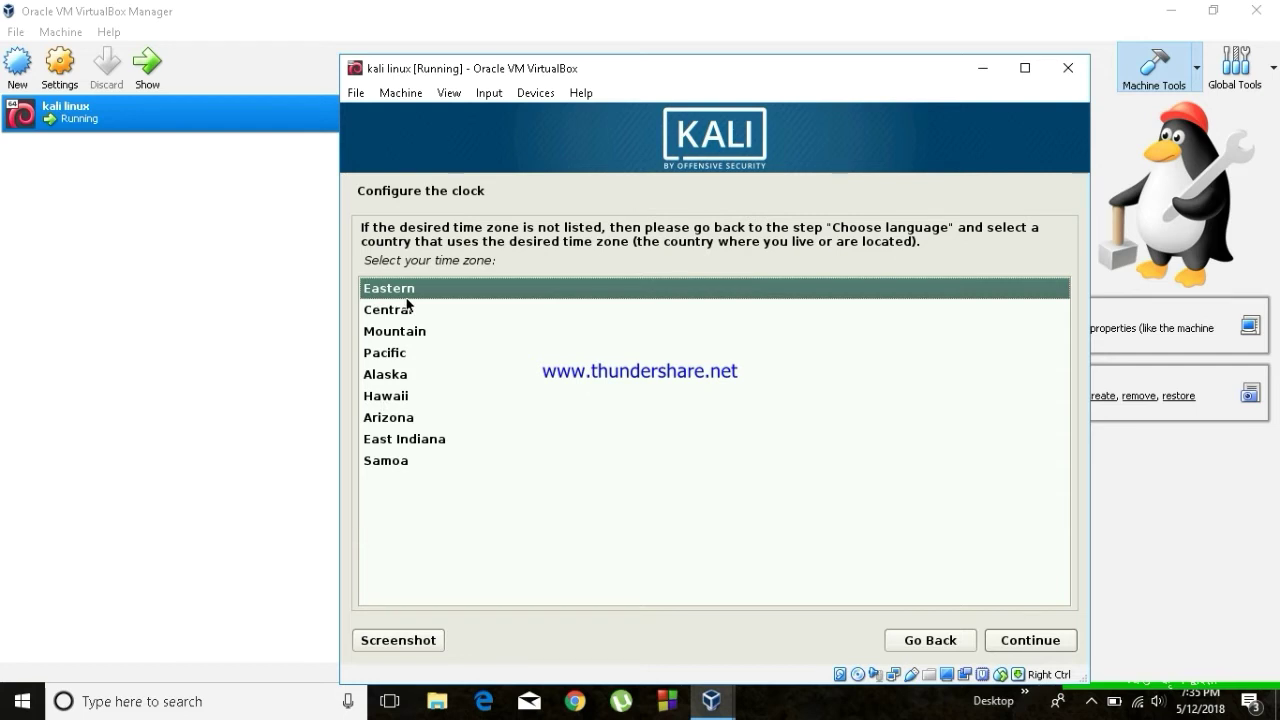
Accept Eastern time, guided whole-disk partitioning, and confirm writing the partitions to disk.
key("Return")
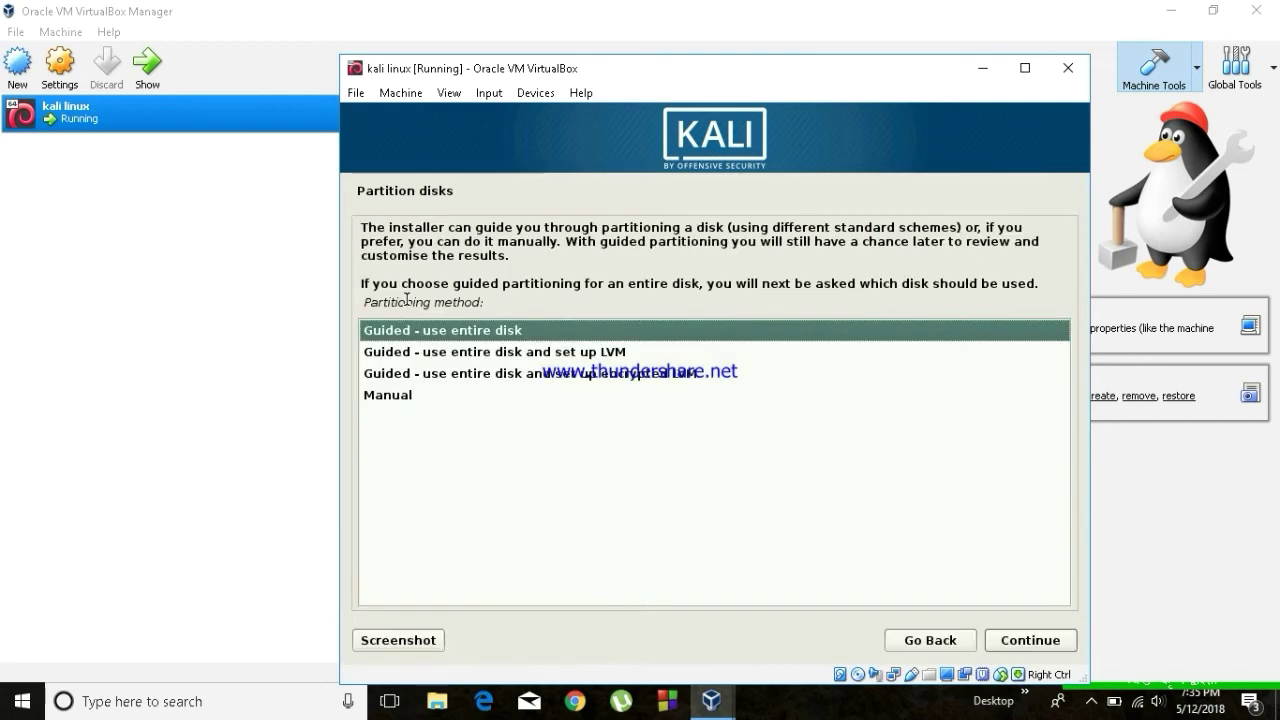
key("Return")
key("Return")
key("Return")
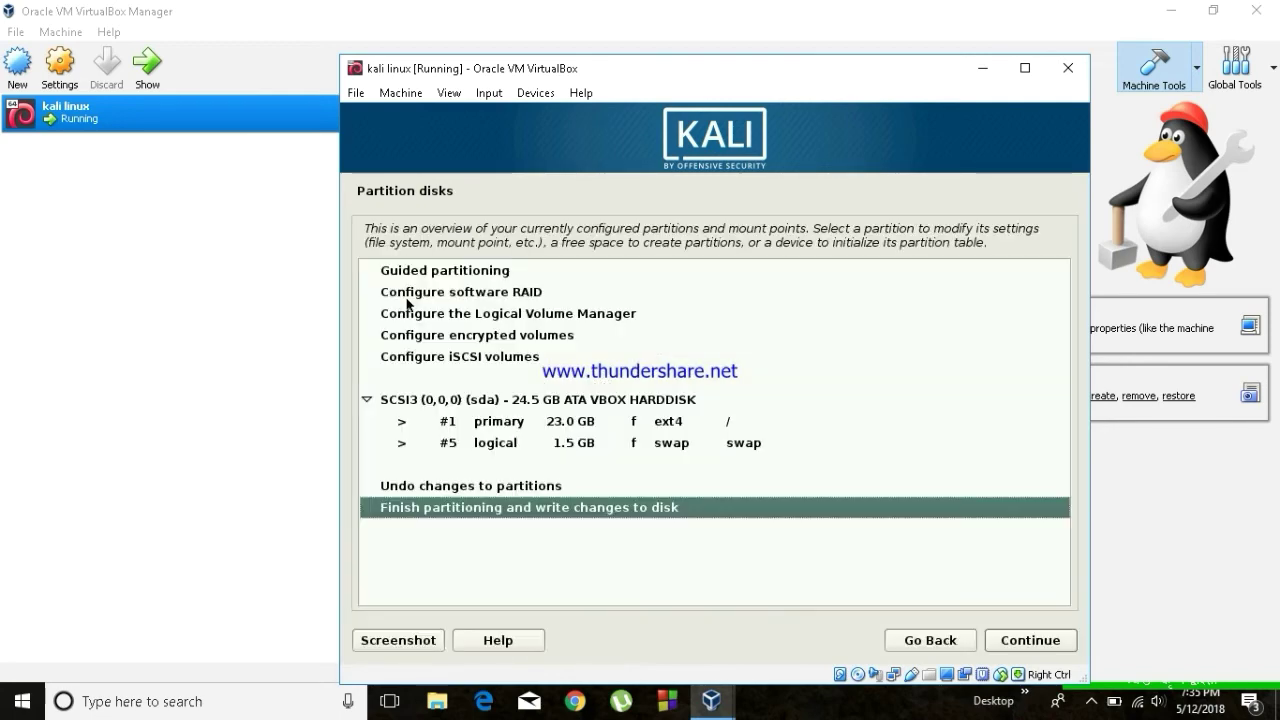
key("Return")
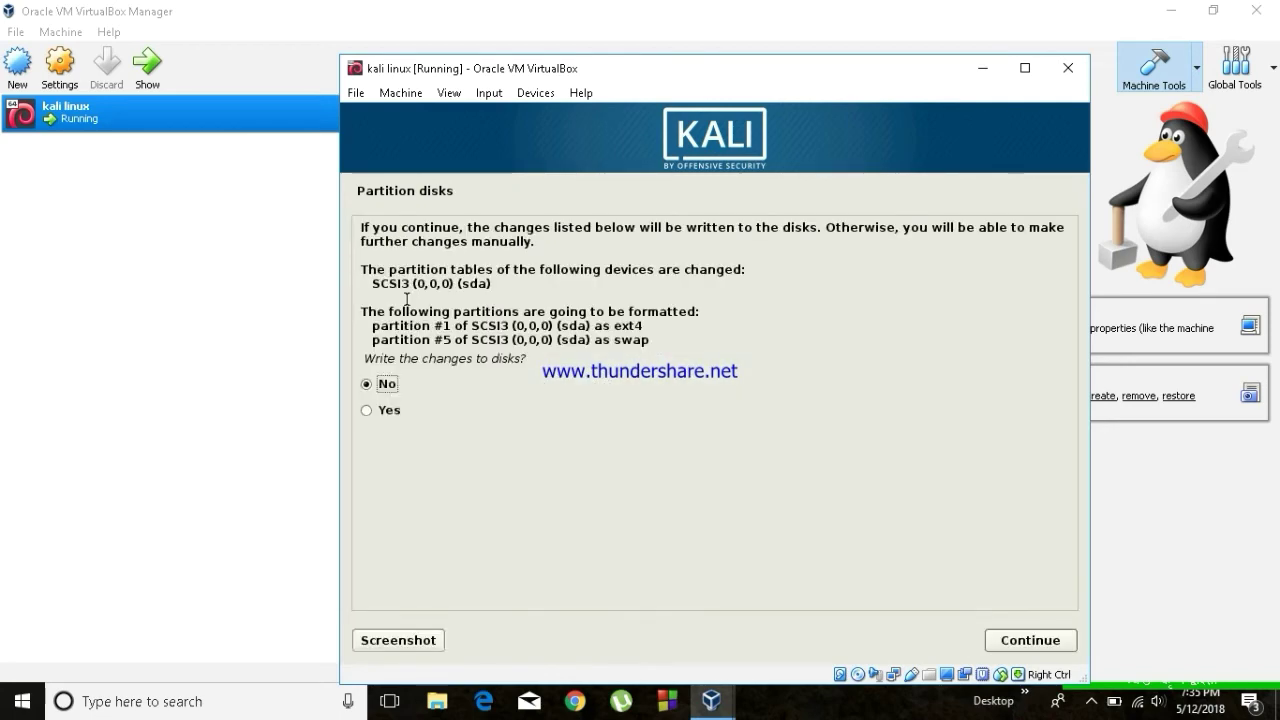
key("Down")
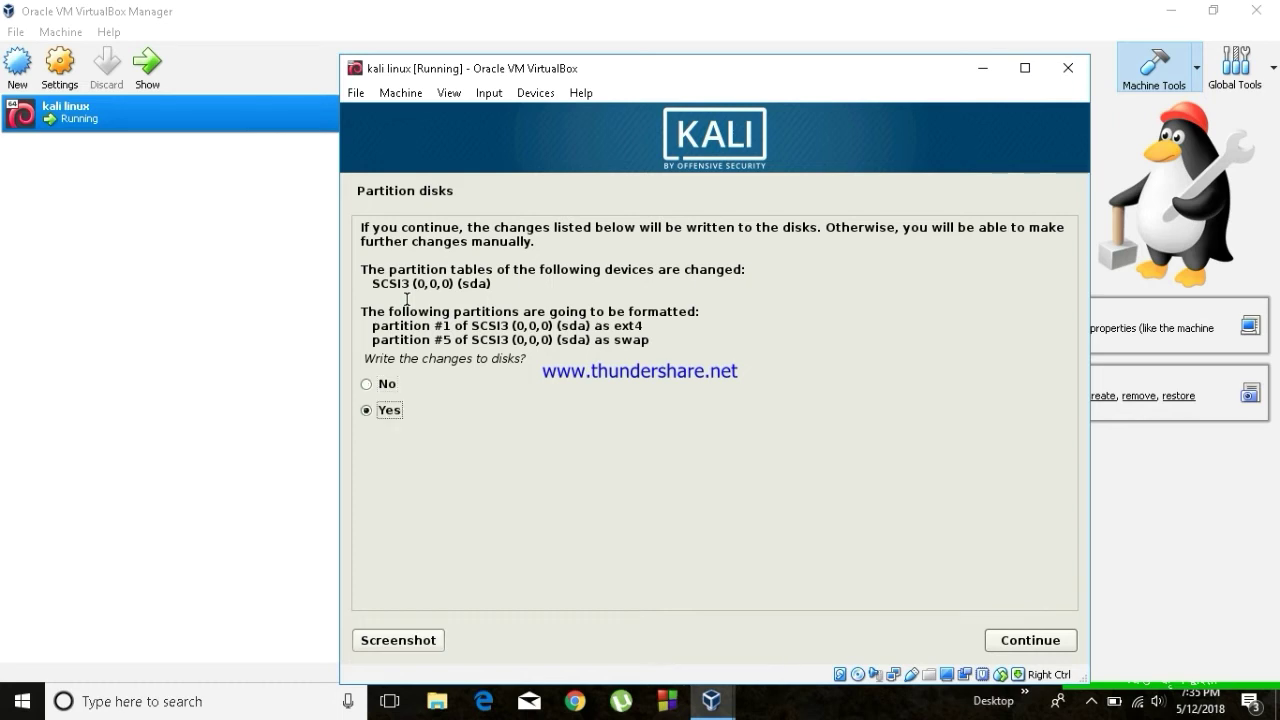
key("Return")
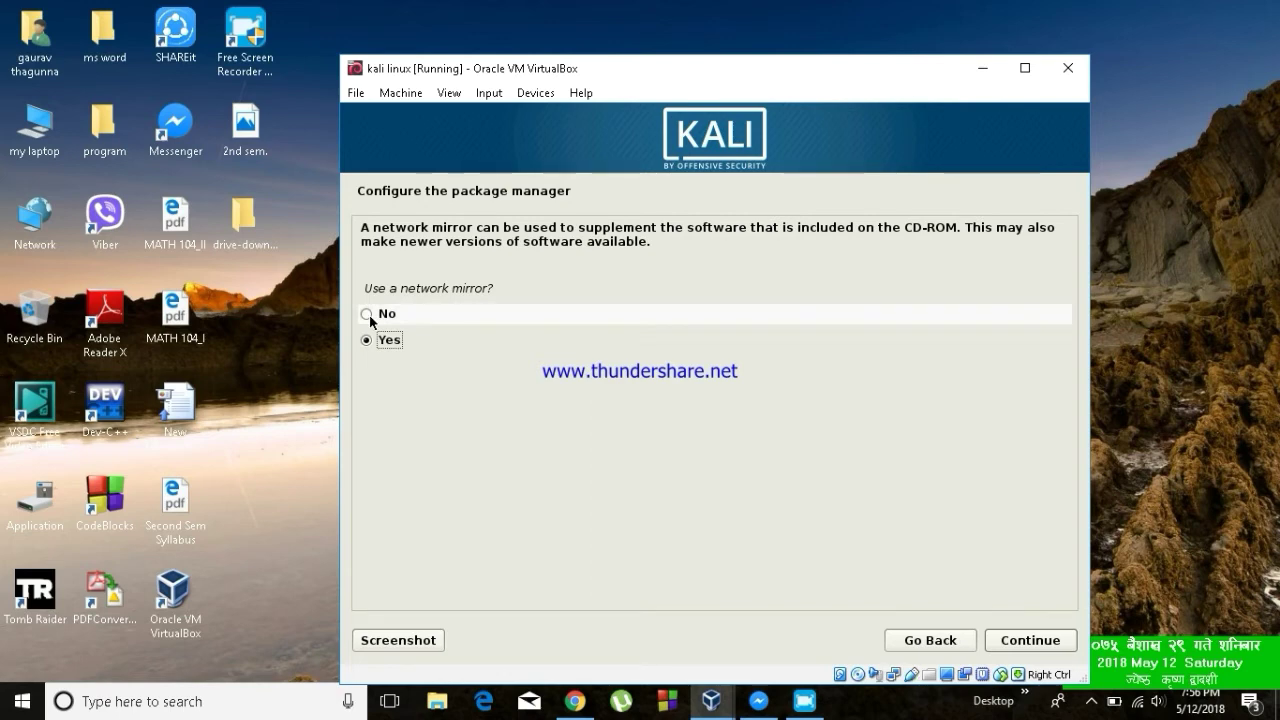
Decline the network mirror and install GRUB to the master boot record on /dev/sda.
left_click(367, 314)
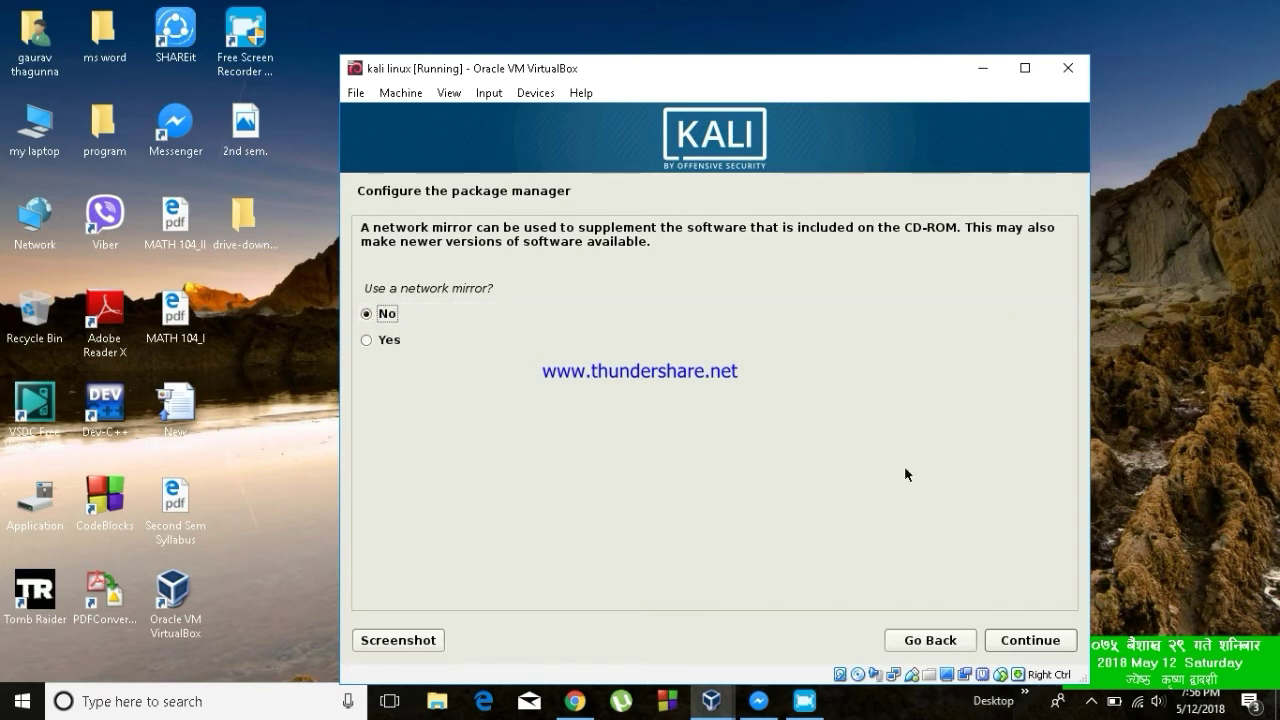
left_click(1003, 642)
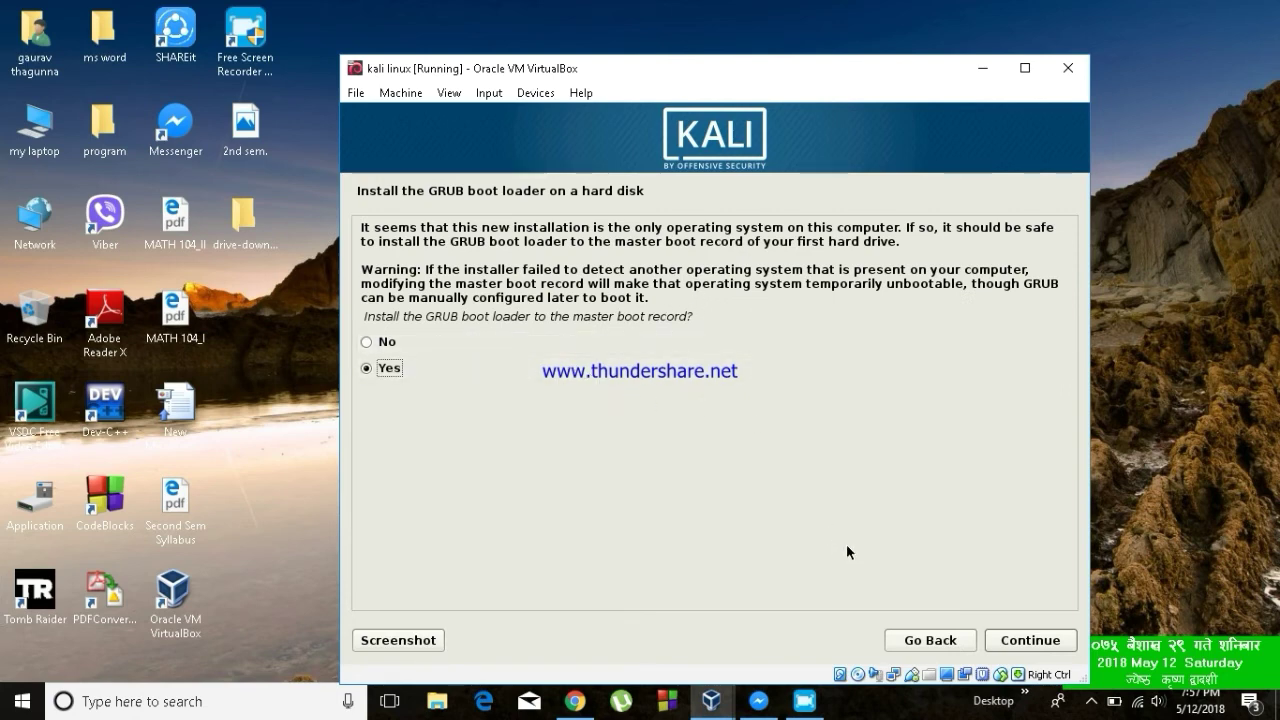
left_click(1029, 641)
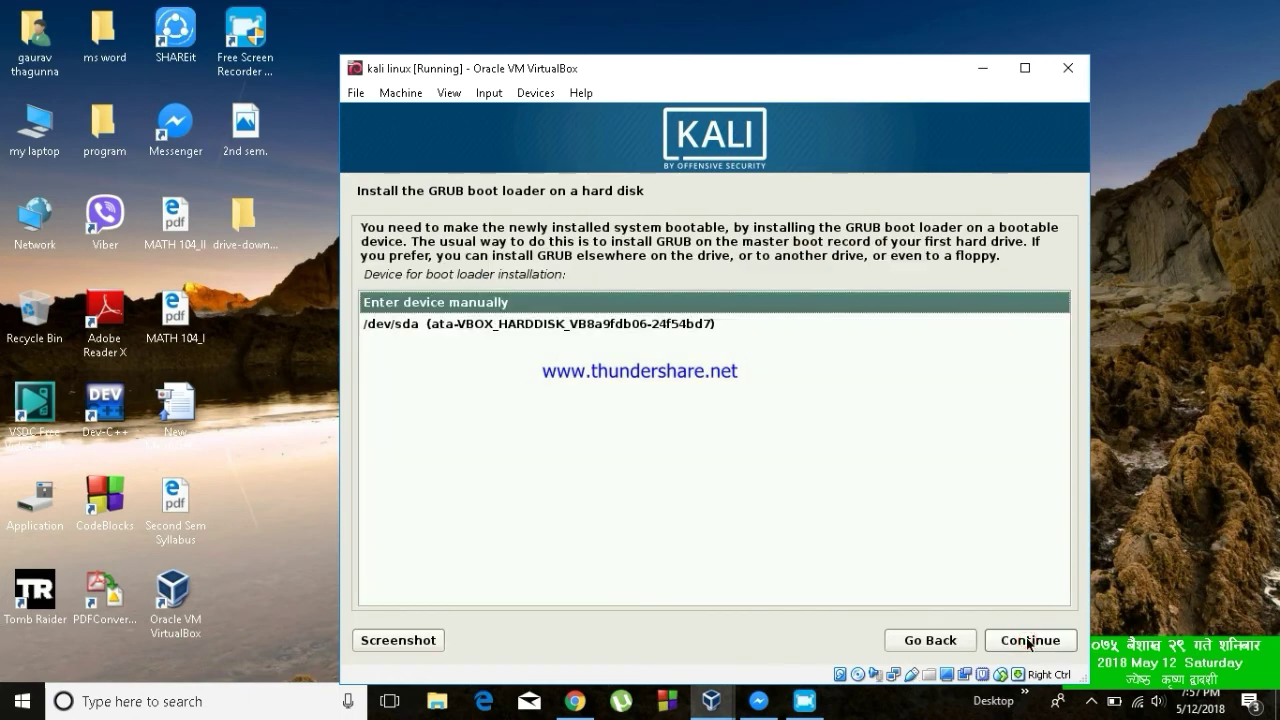
left_click(683, 323)
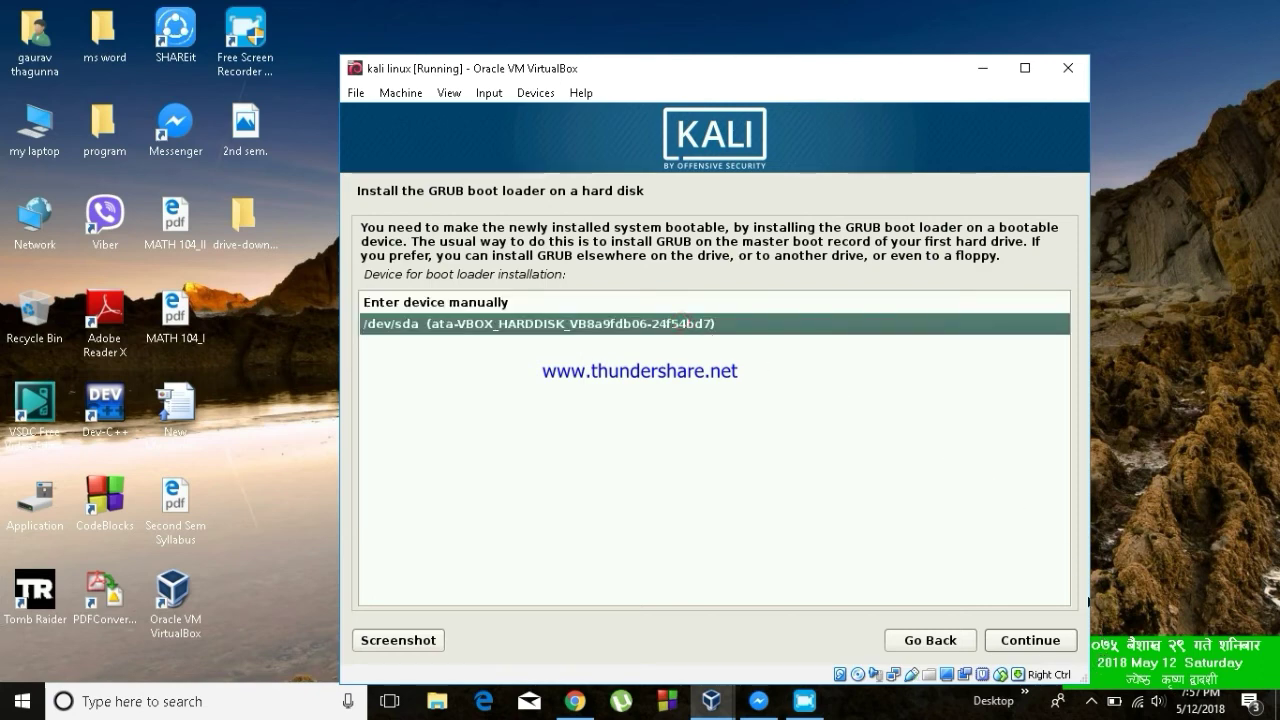
left_click(1030, 642)
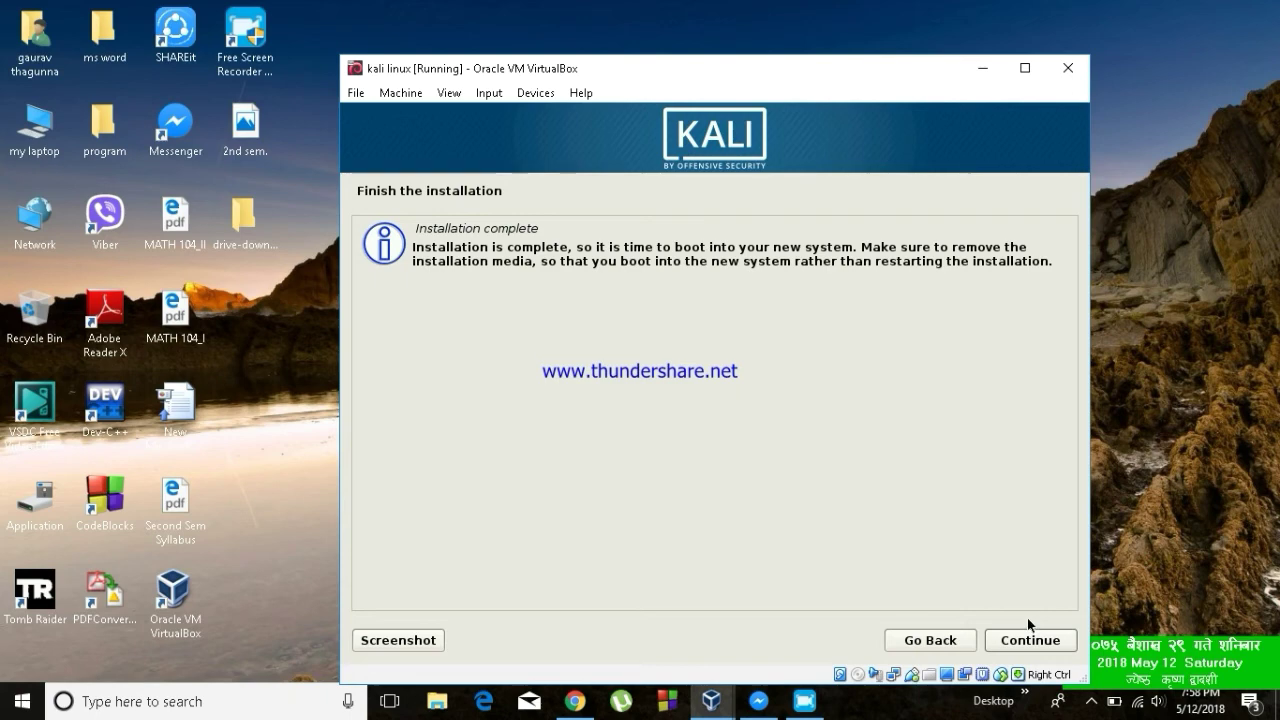
Continue from Installation complete so the VM reboots into Kali's login screen.
left_click(1014, 642)
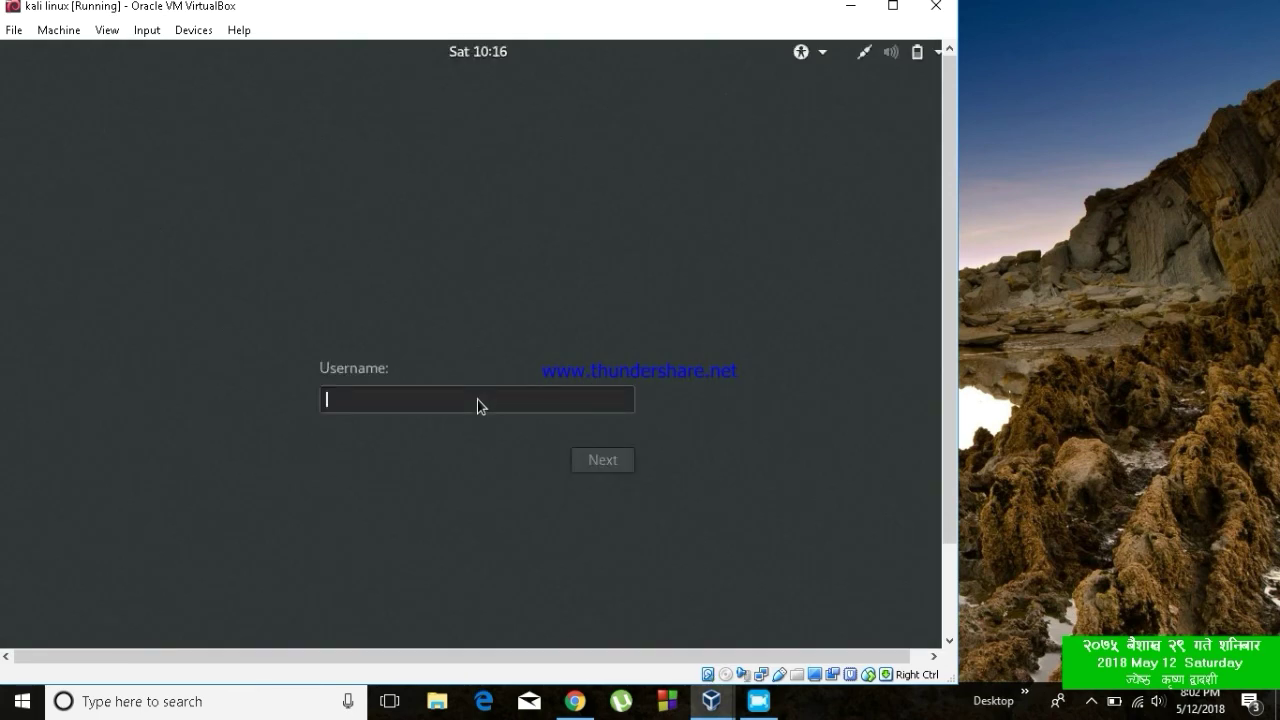
Log in with username root and the root password.
type("root")
key("Return")
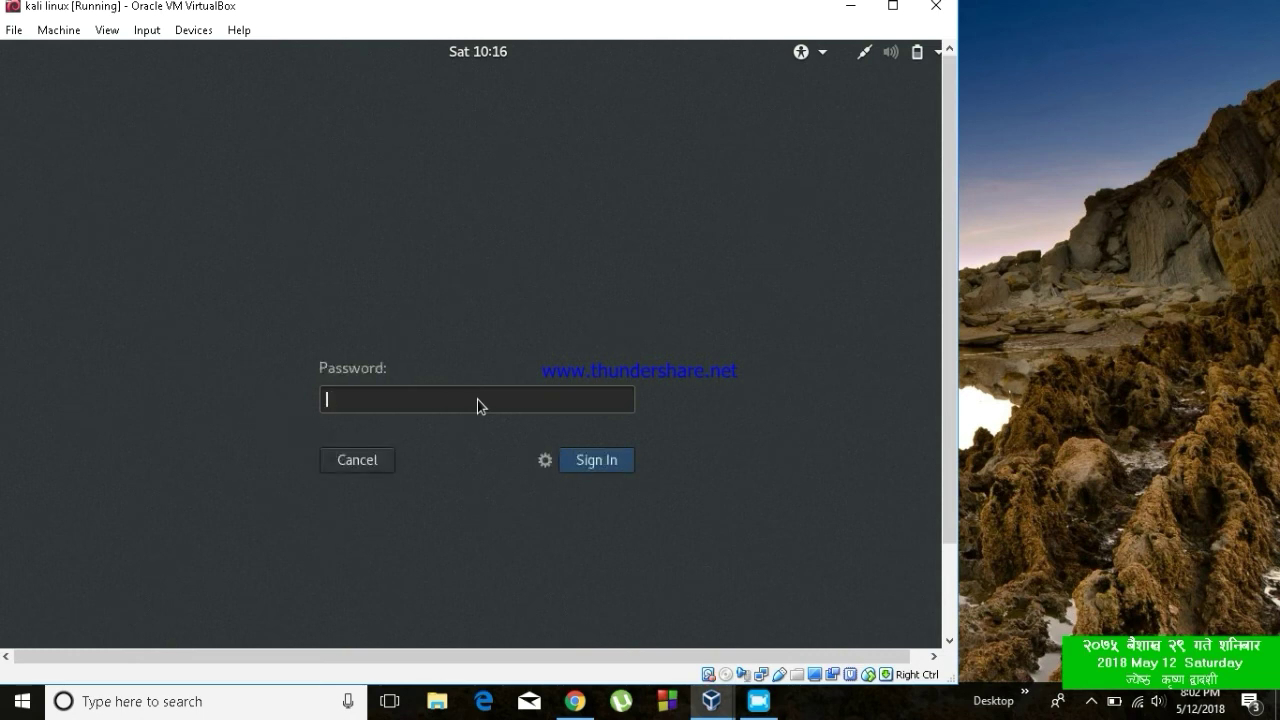
type("toor")
key("Return")
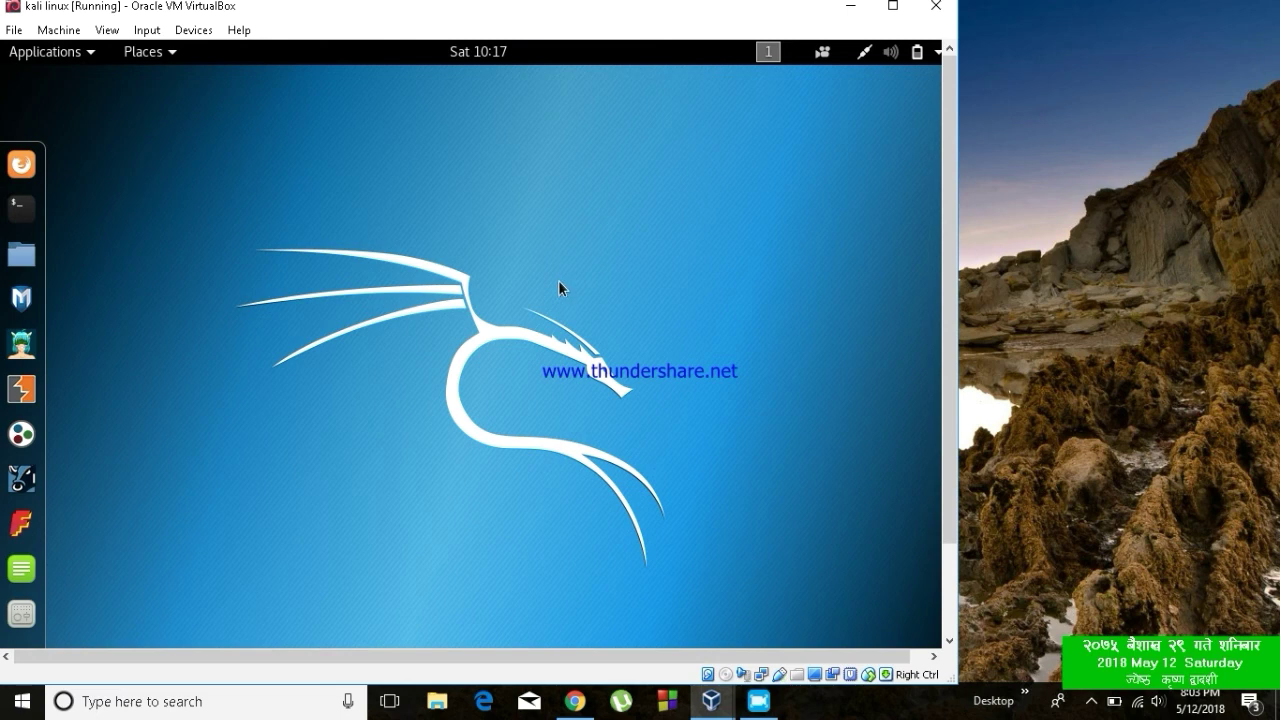
Run 'apt-get update' in a new Kali terminal, then close the terminal.
left_click(22, 224)
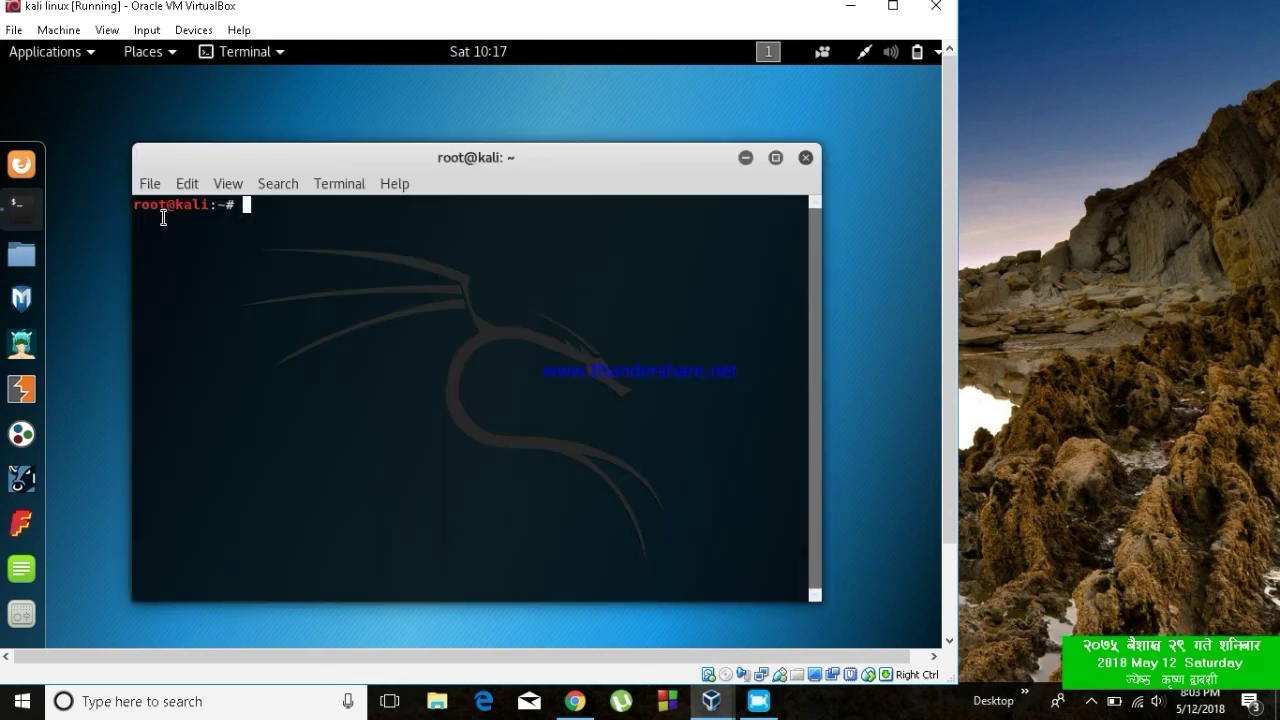
type("apt-get update")
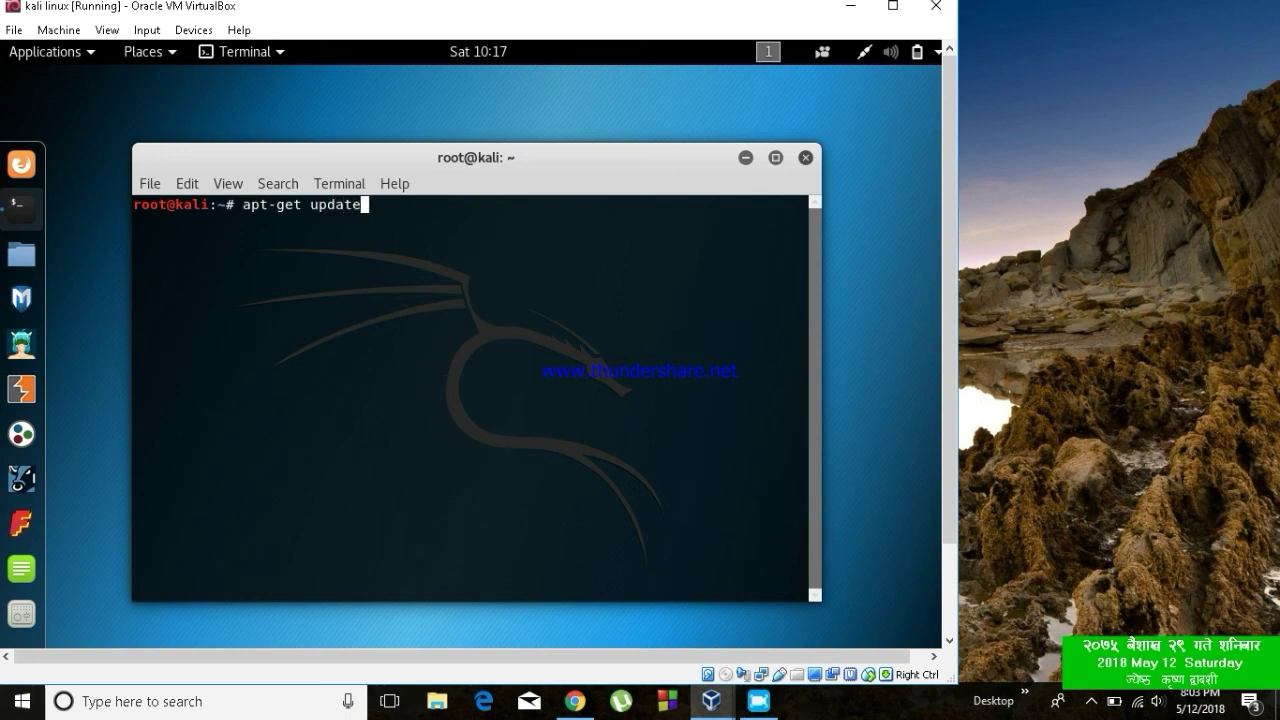
key("Return")
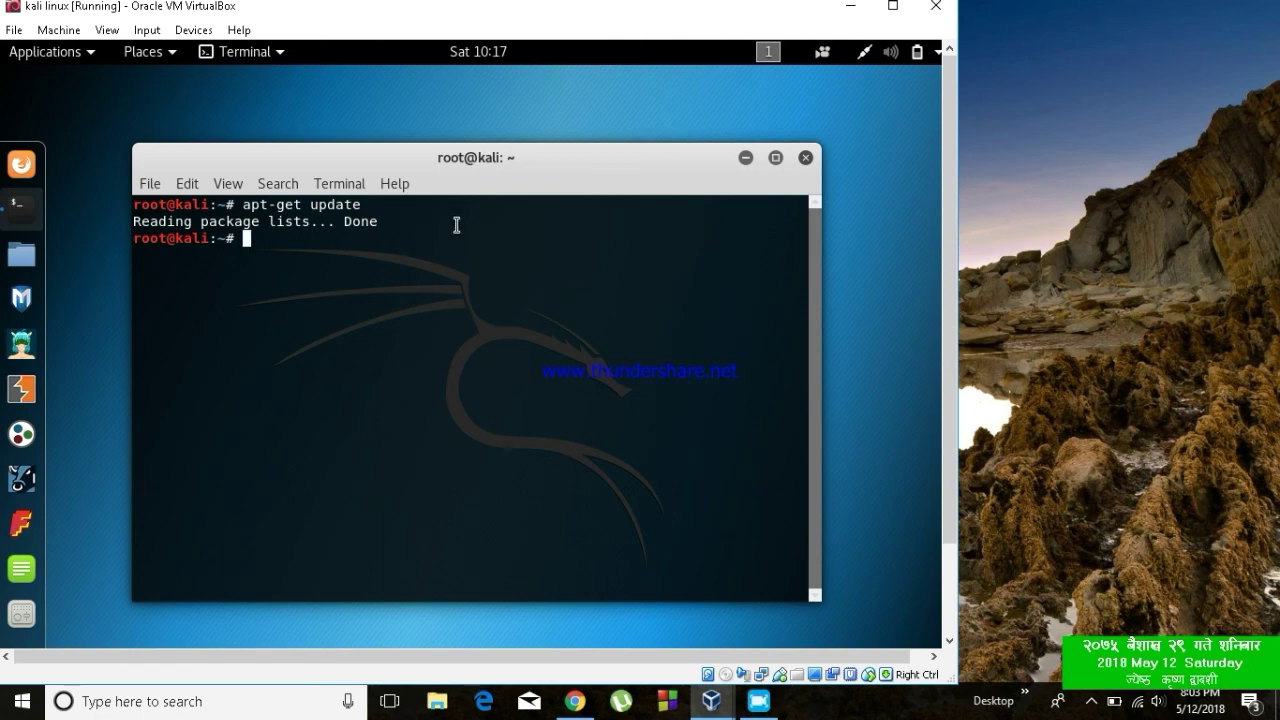
left_click(805, 159)
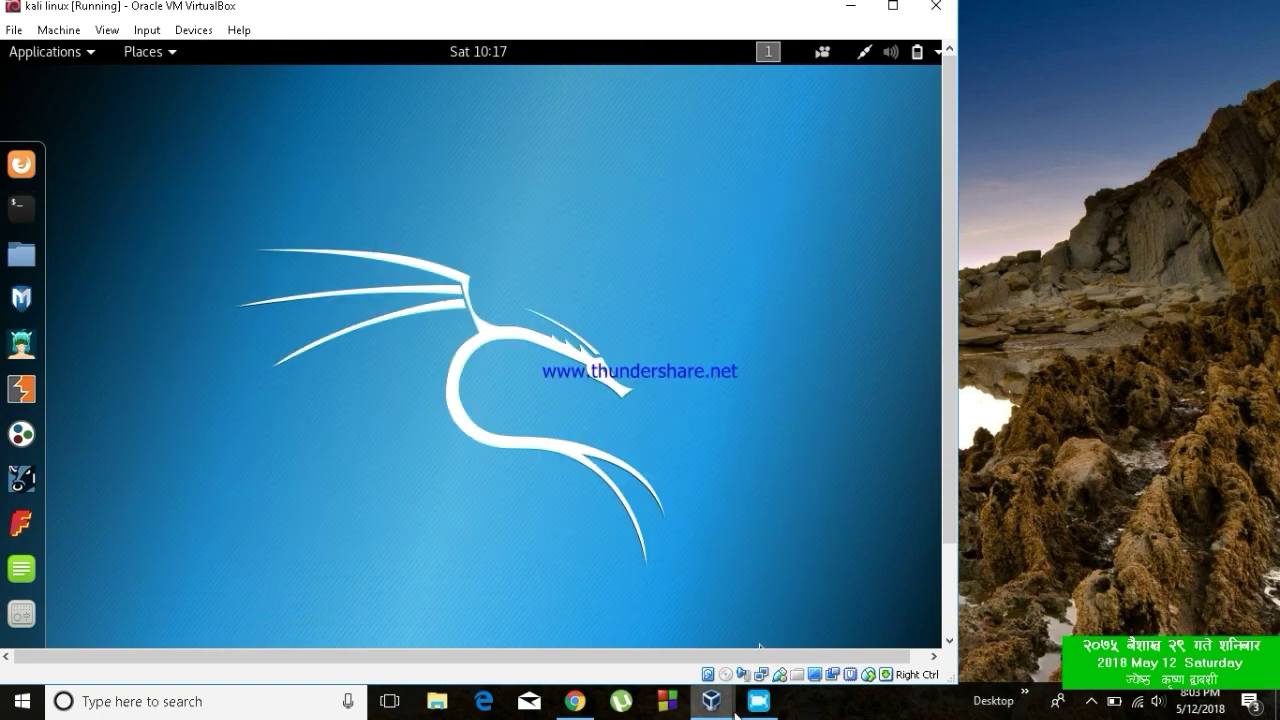